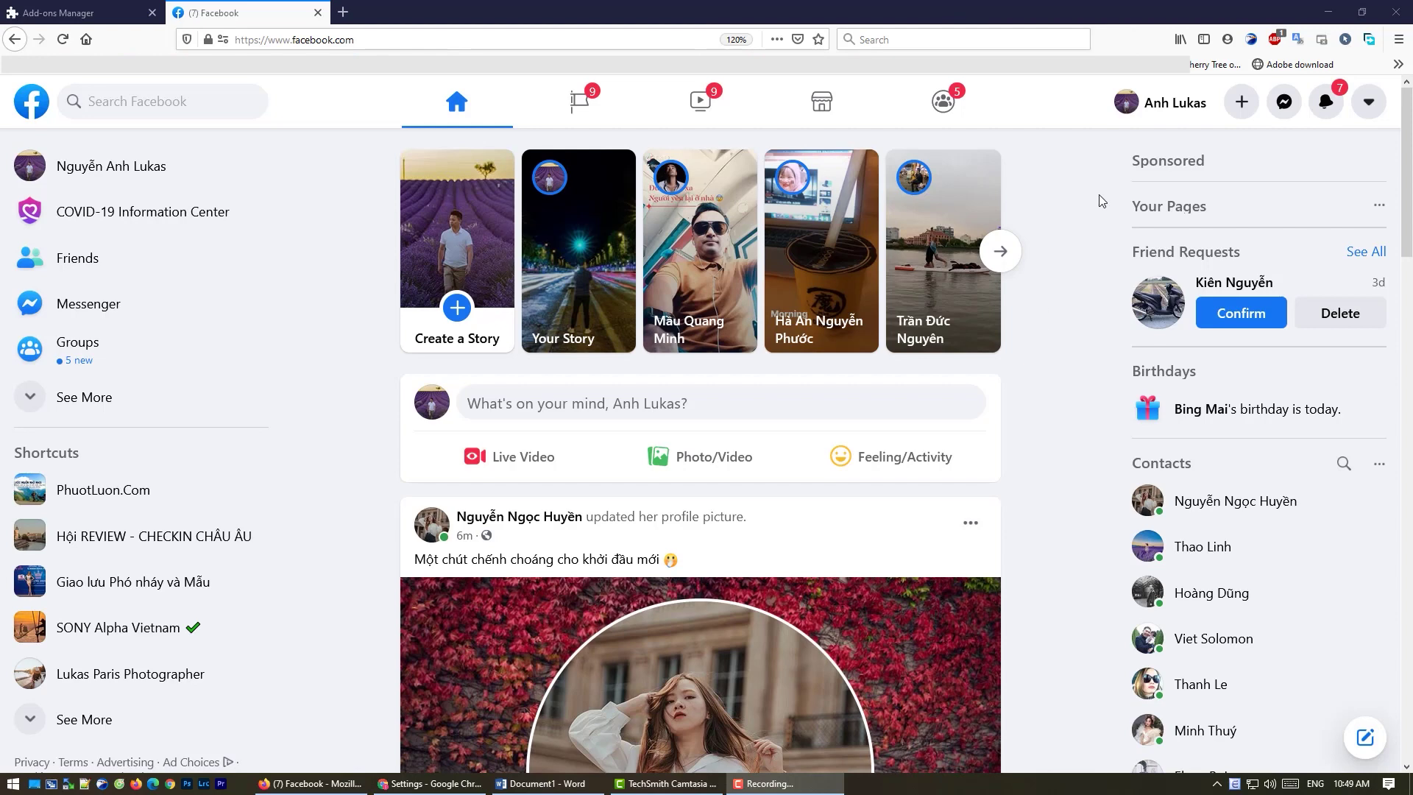
Step: Check the new-style Facebook account menu, then bring the Word instructions document forward
left_click(1373, 104)
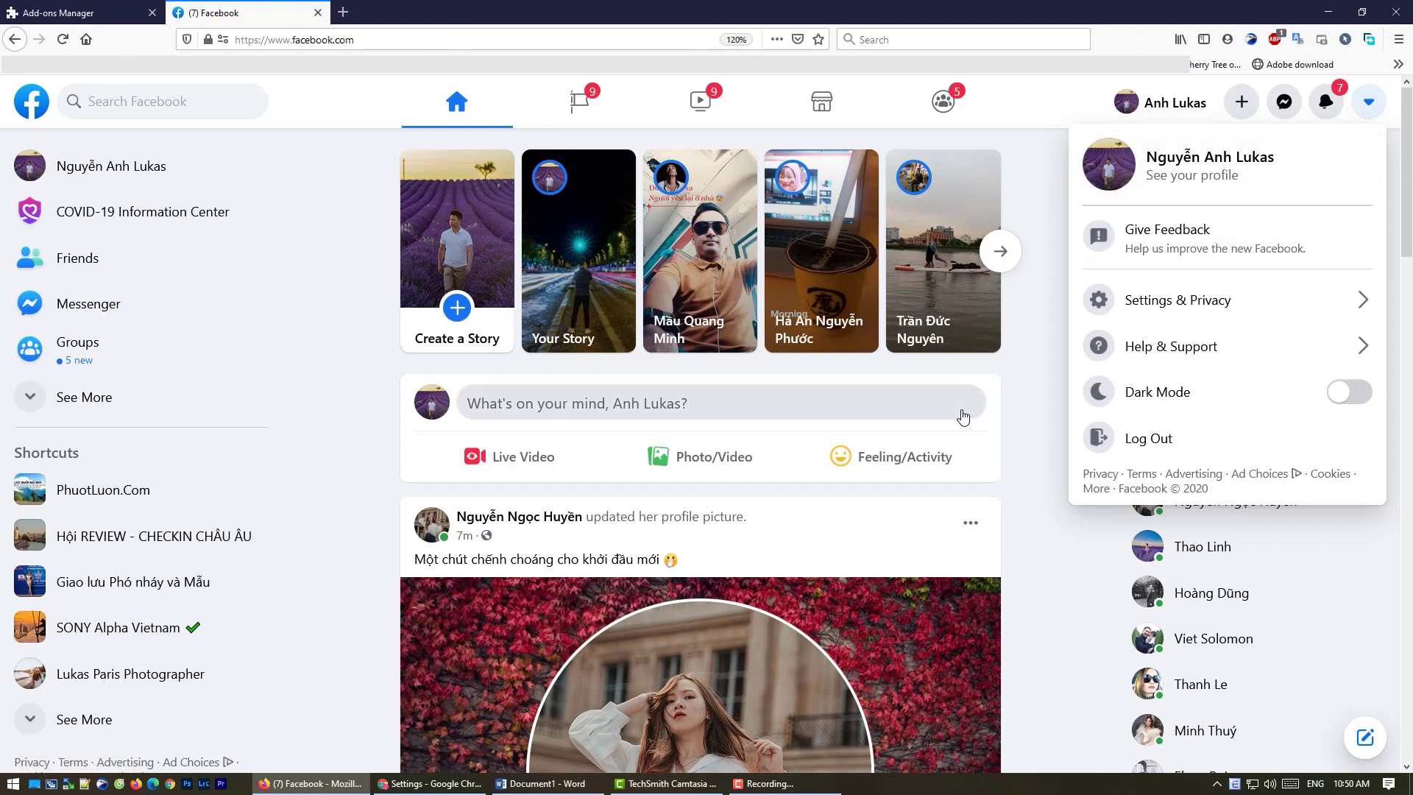
left_click(359, 428)
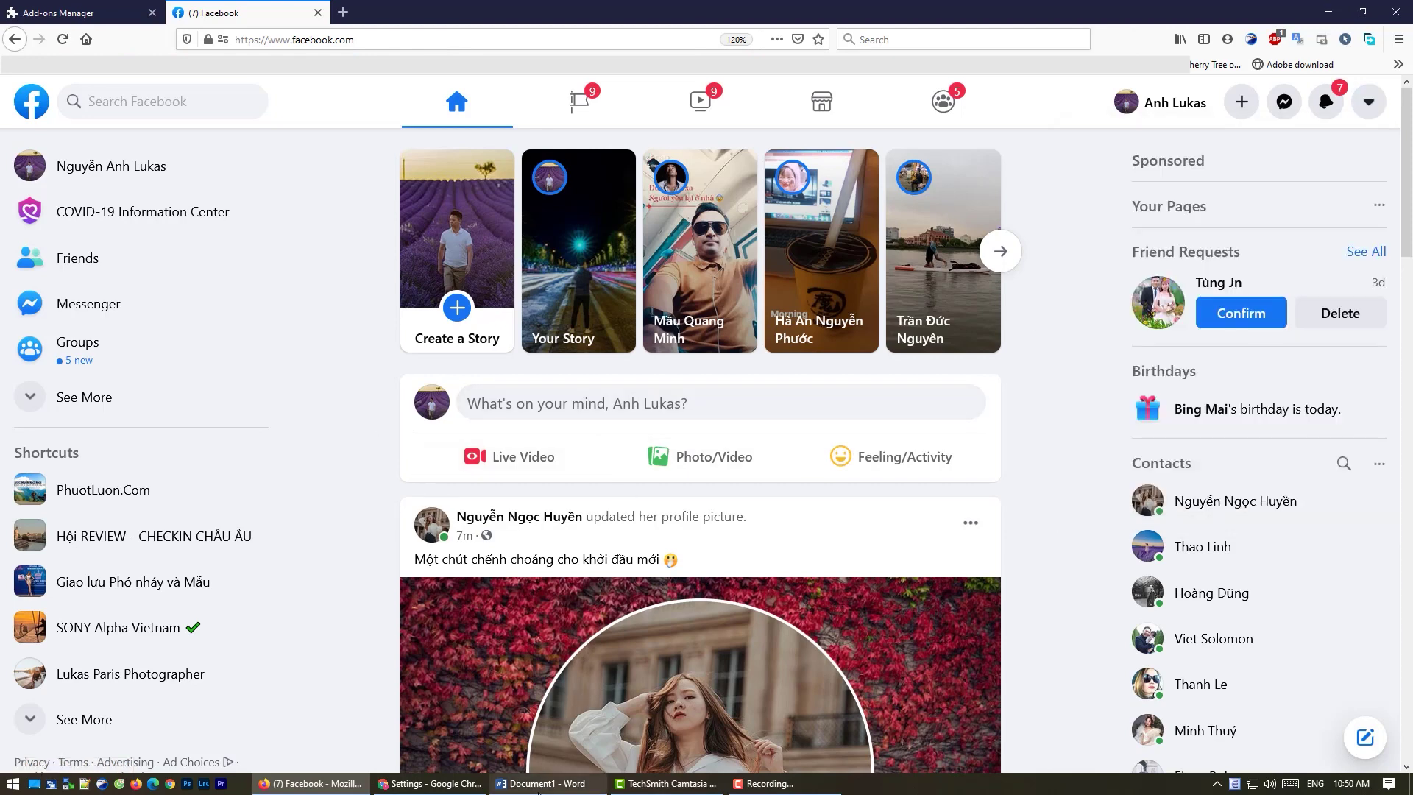
left_click(538, 787)
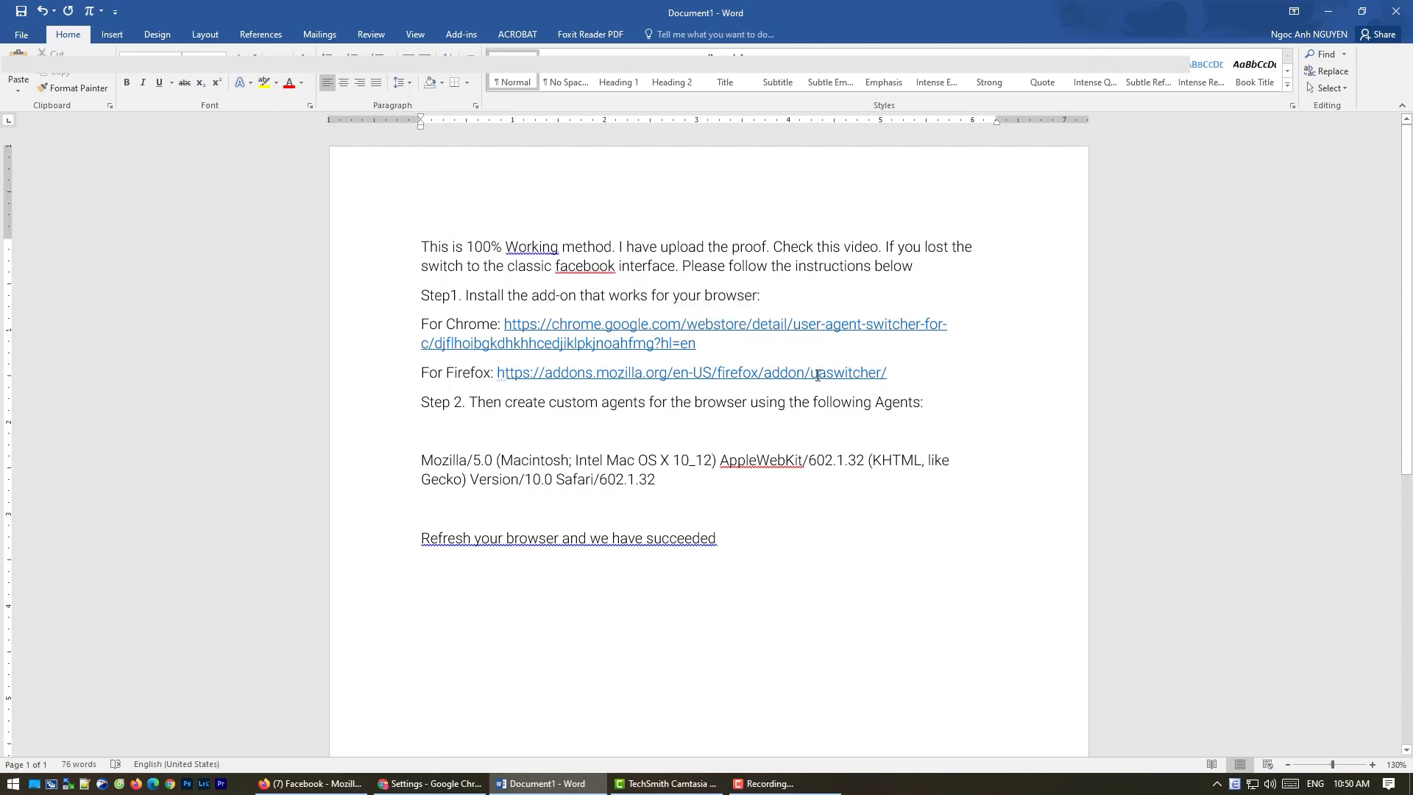
Step: Follow the Word document's addons.mozilla.org link to the User-Agent Switcher page in Firefox
left_click_drag(910, 372, 664, 375)
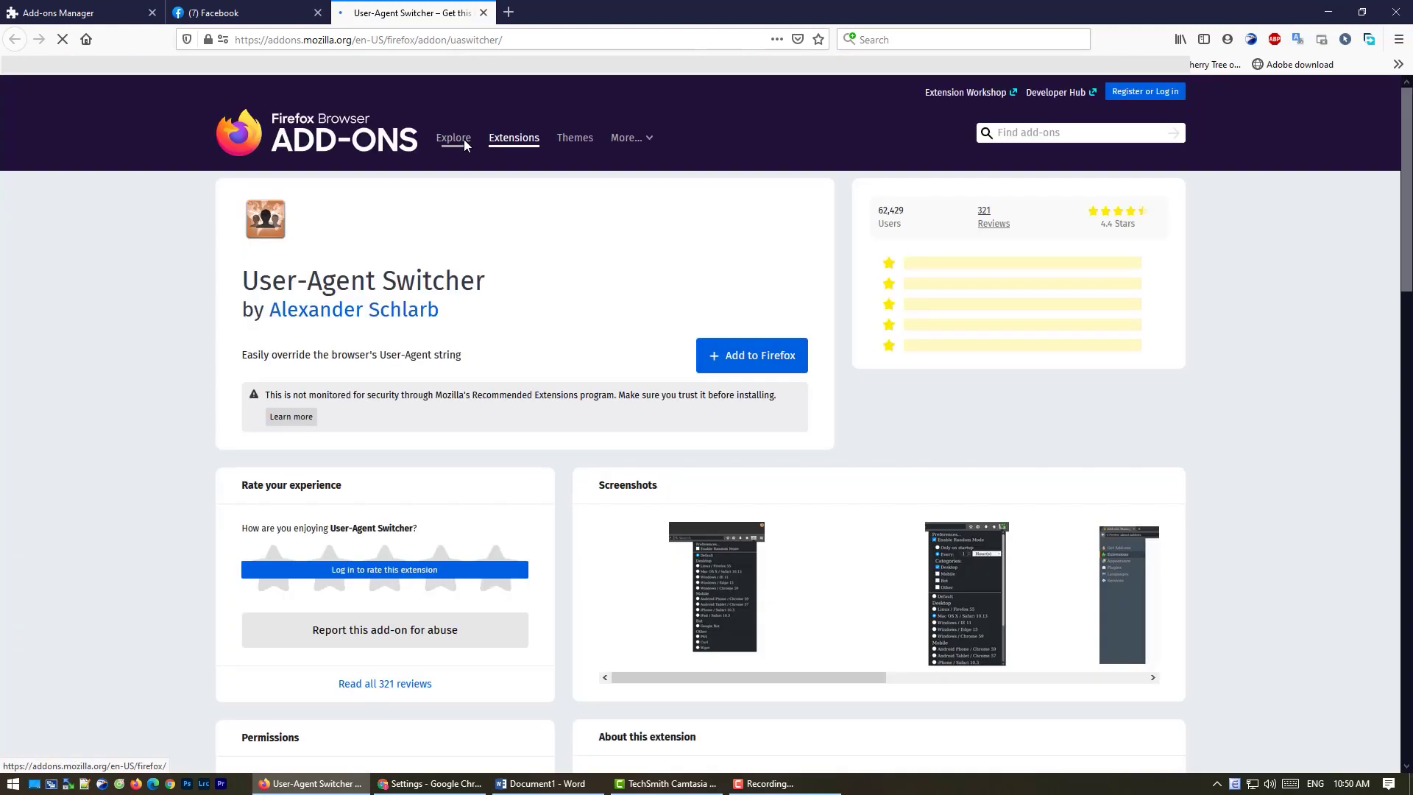
Step: Install User-Agent Switcher in Firefox, approving its permissions and dismissing the installed notice
left_click(748, 355)
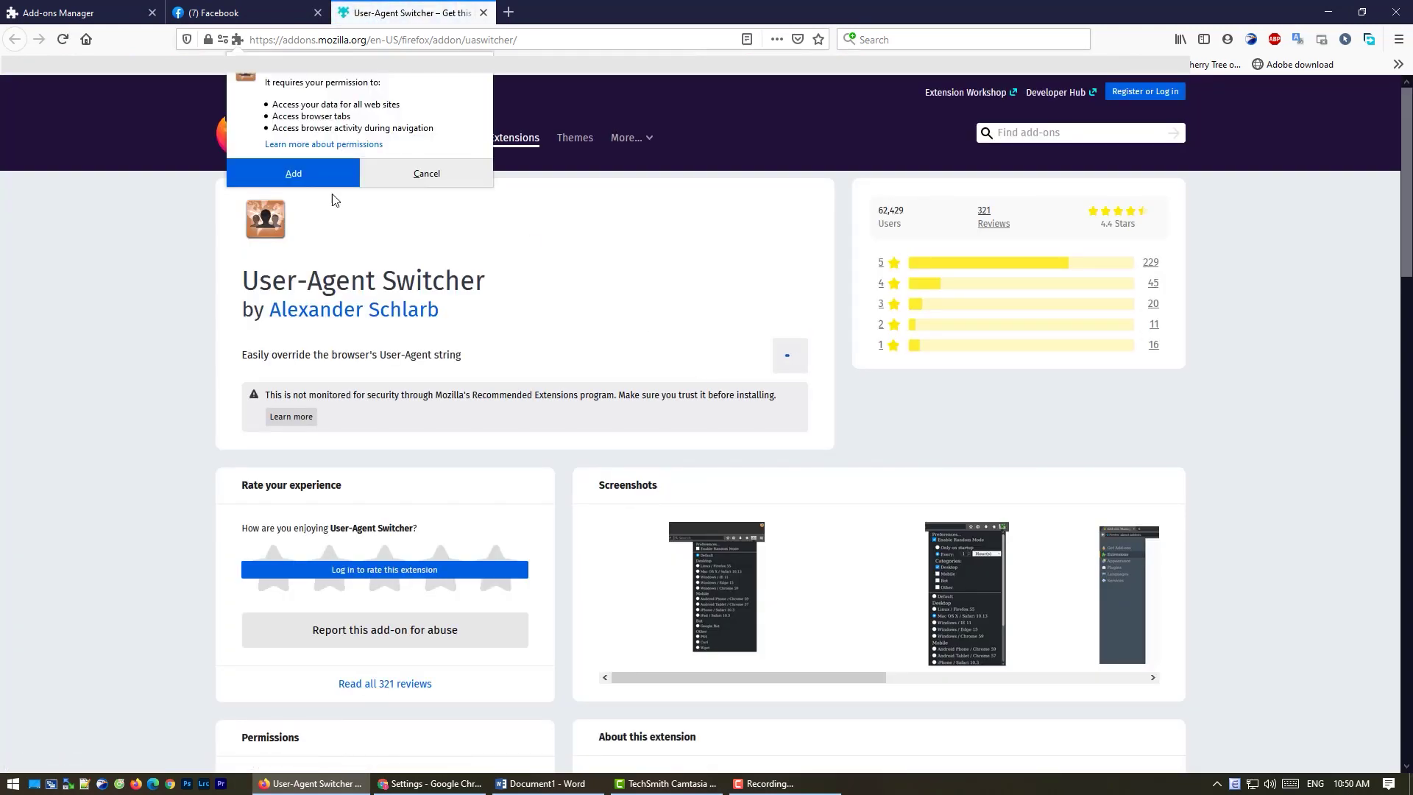
left_click(321, 180)
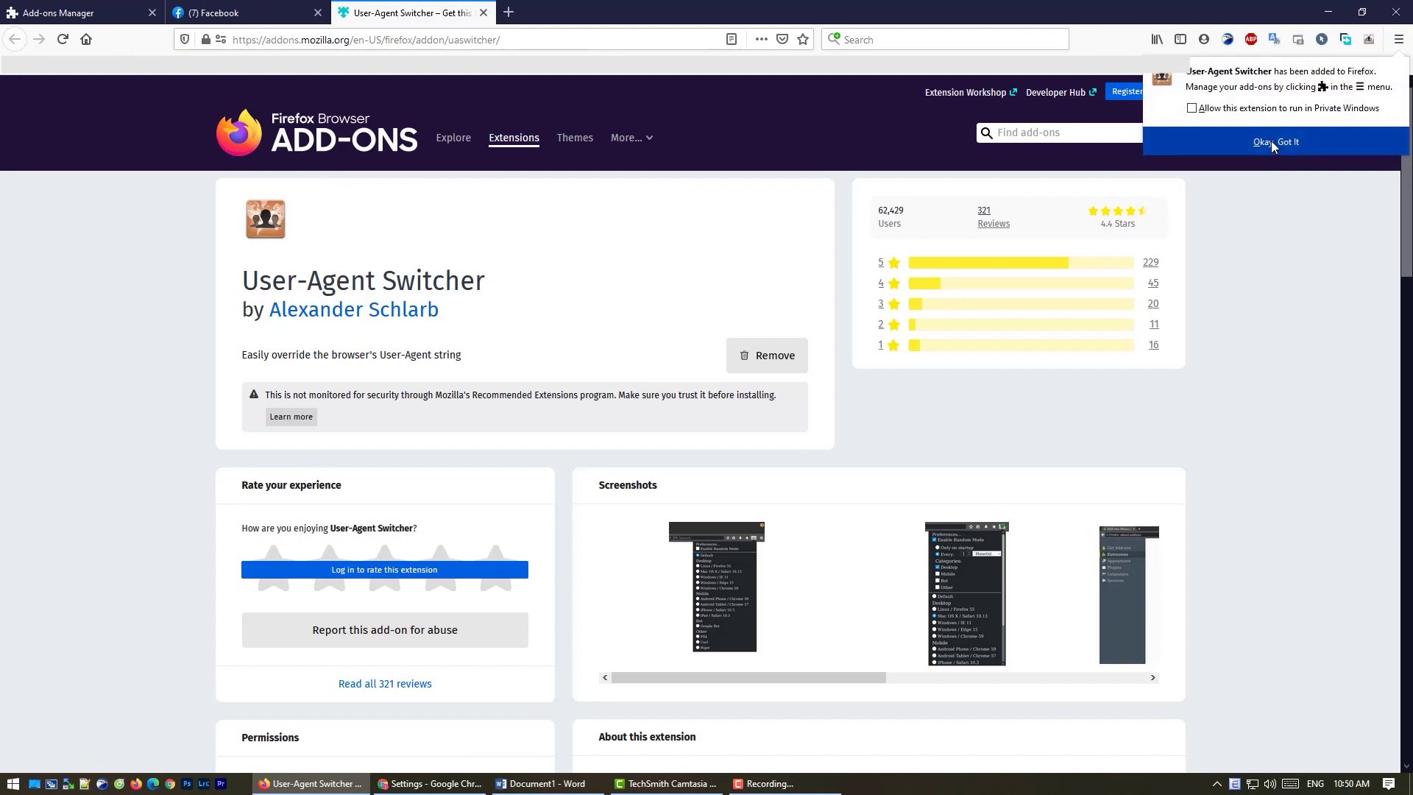
left_click(1269, 146)
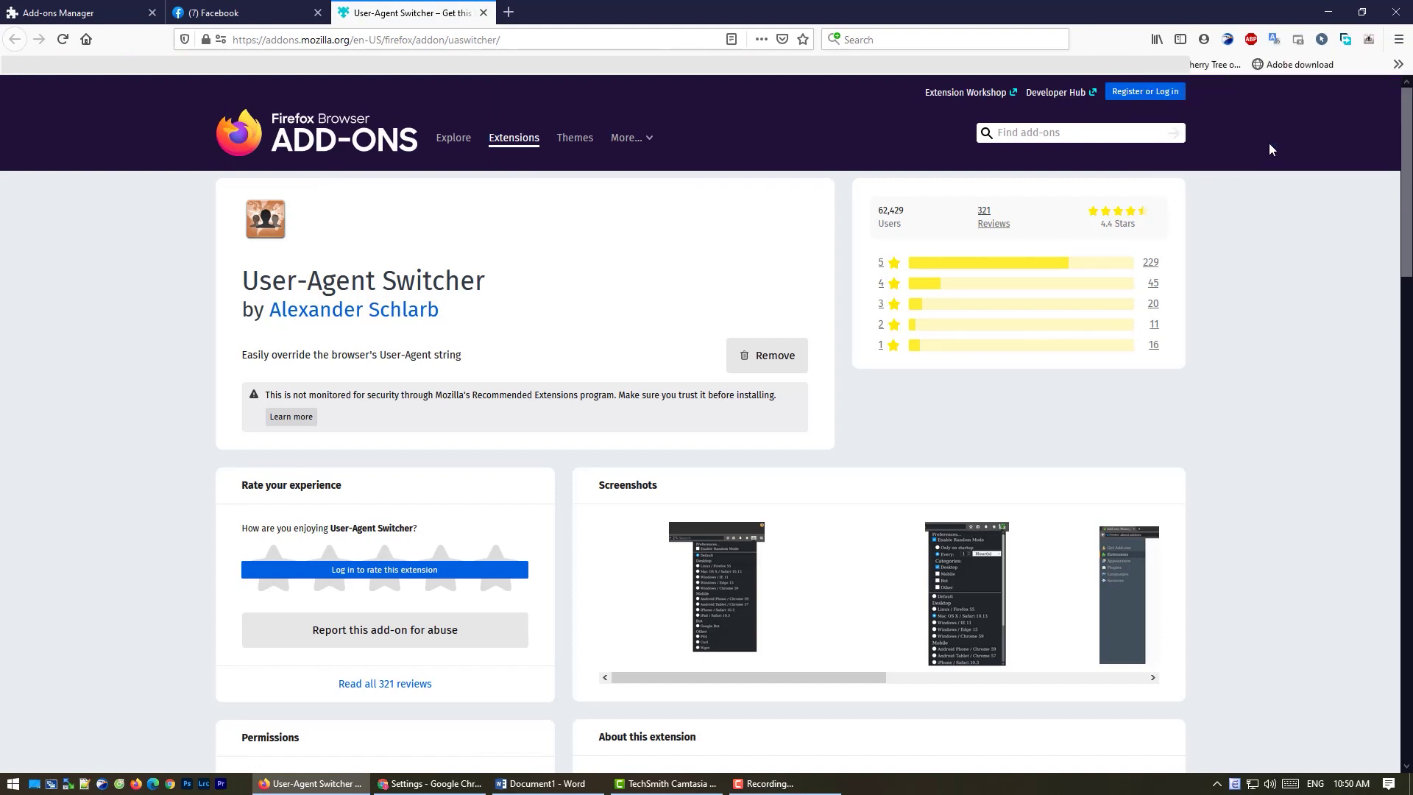
Step: Browse the User-Agent Switcher's list of desktop, mobile, bot and other identities
left_click(1370, 41)
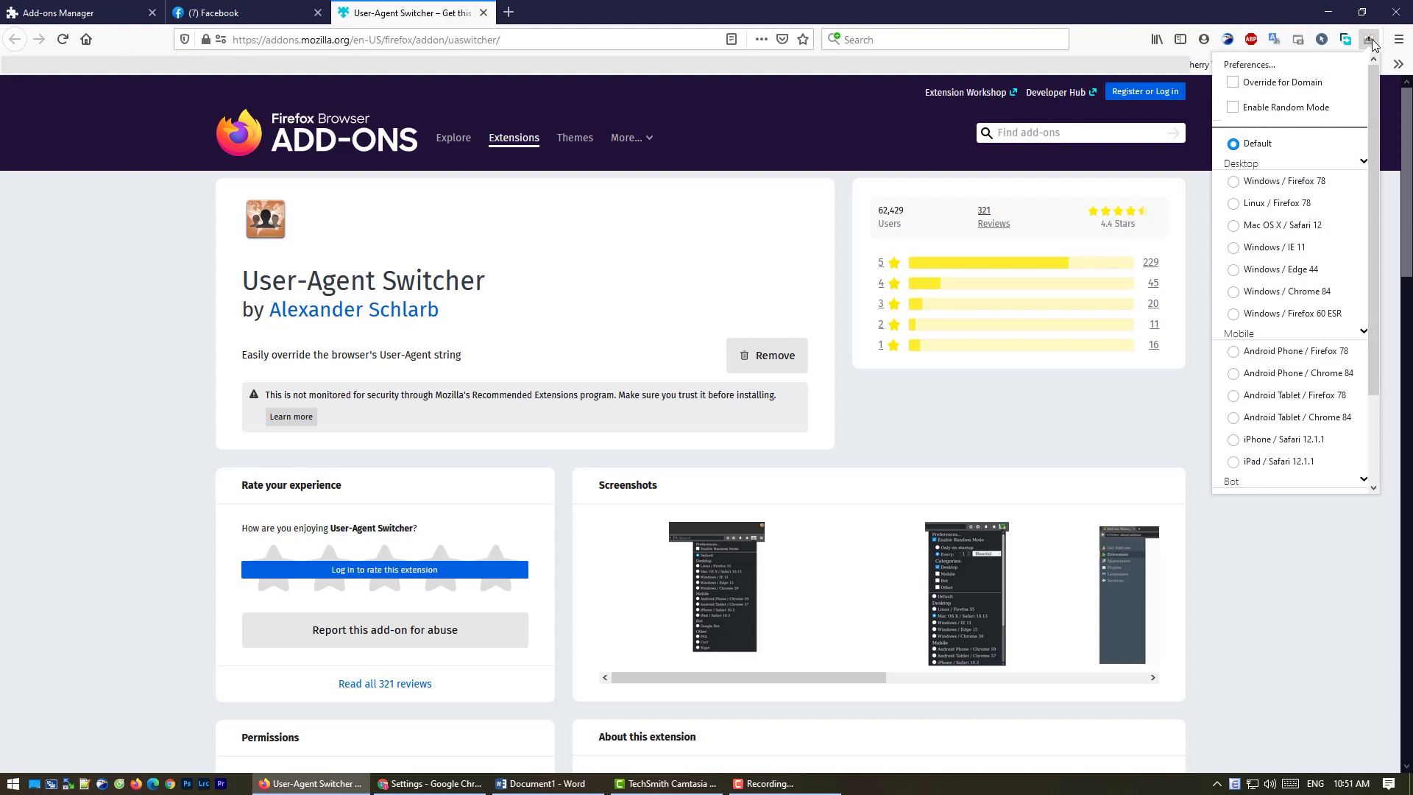
scroll(1317, 184, "down", 3)
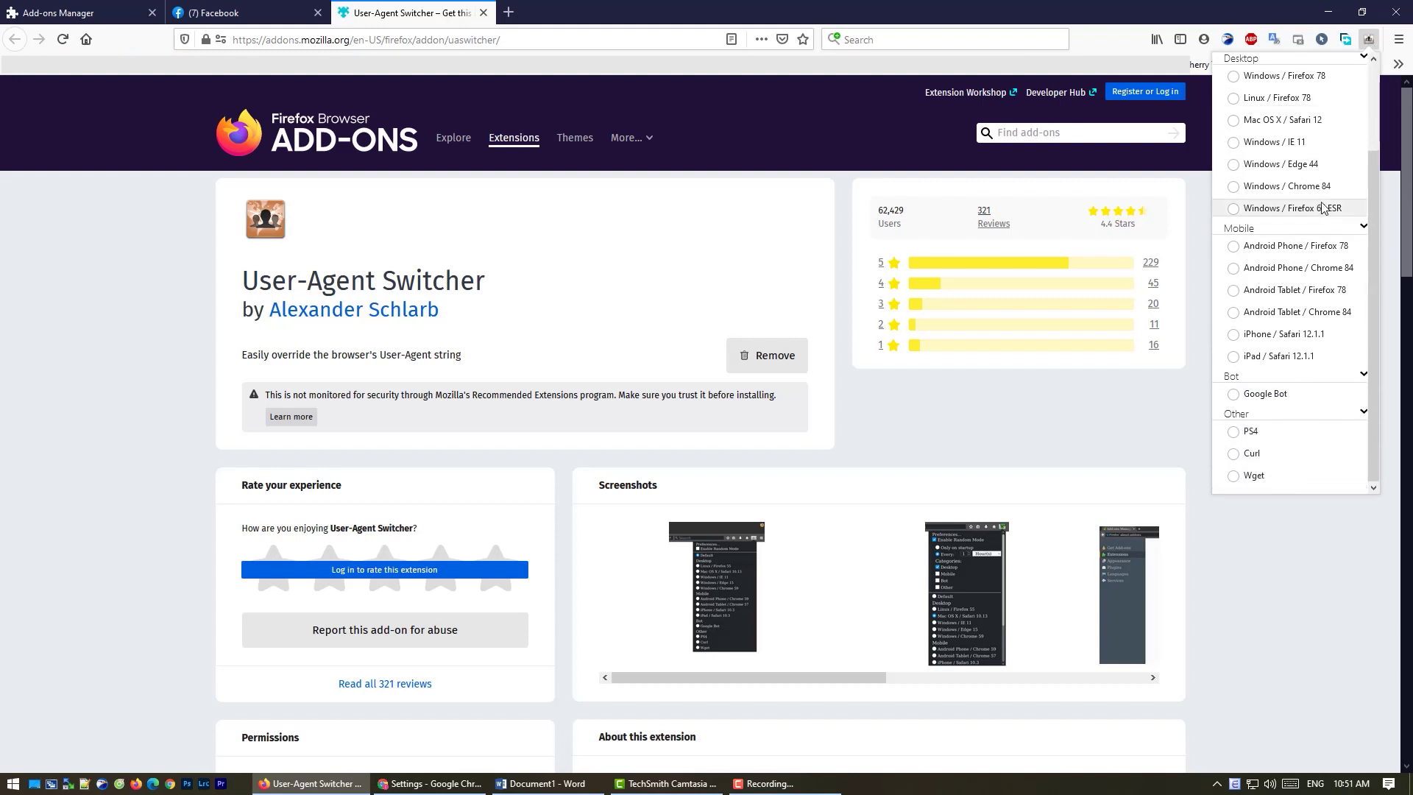
scroll(1325, 209, "up", 1)
scroll(1323, 198, "up", 2)
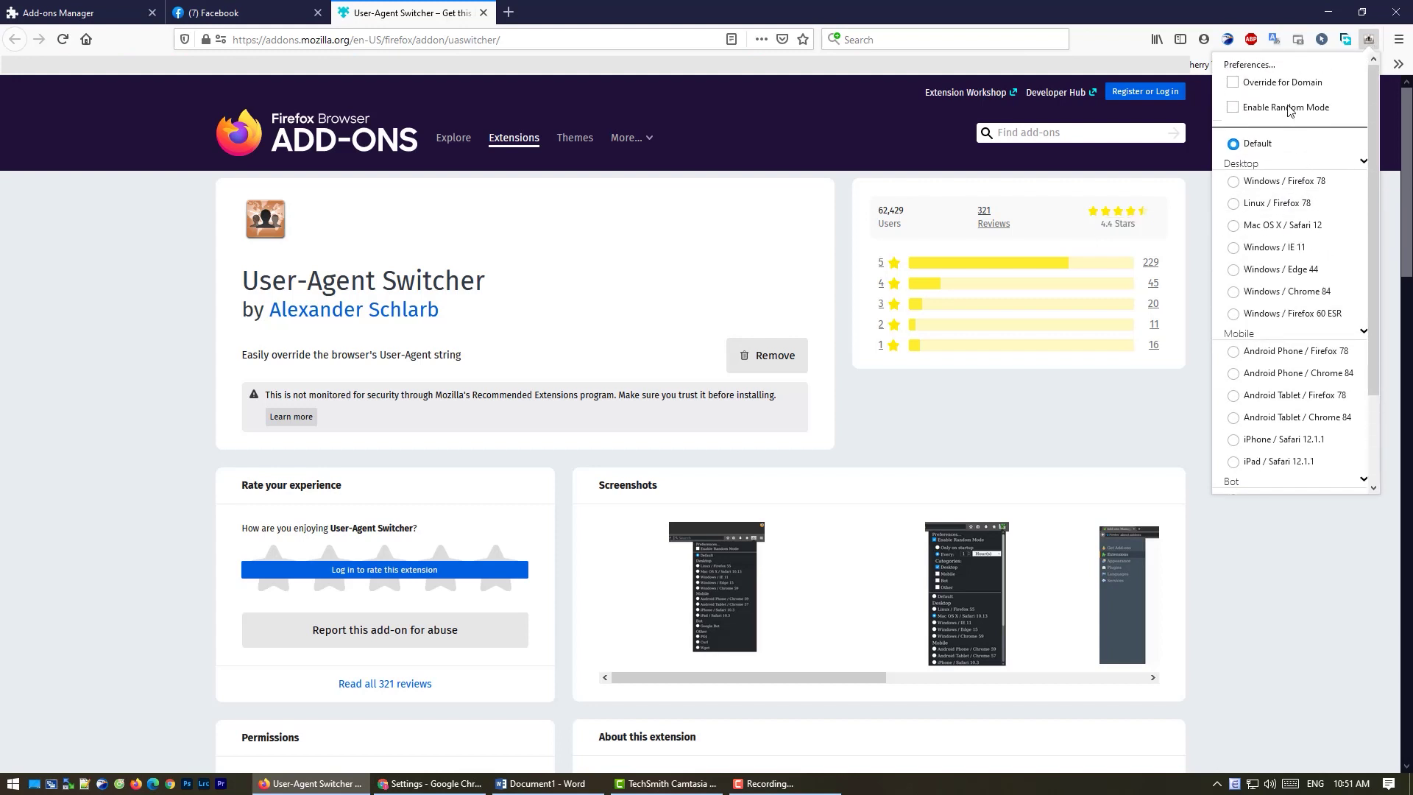
Step: In the switcher's preferences, add a new entry labelled Facebook with category Classic
left_click(1267, 65)
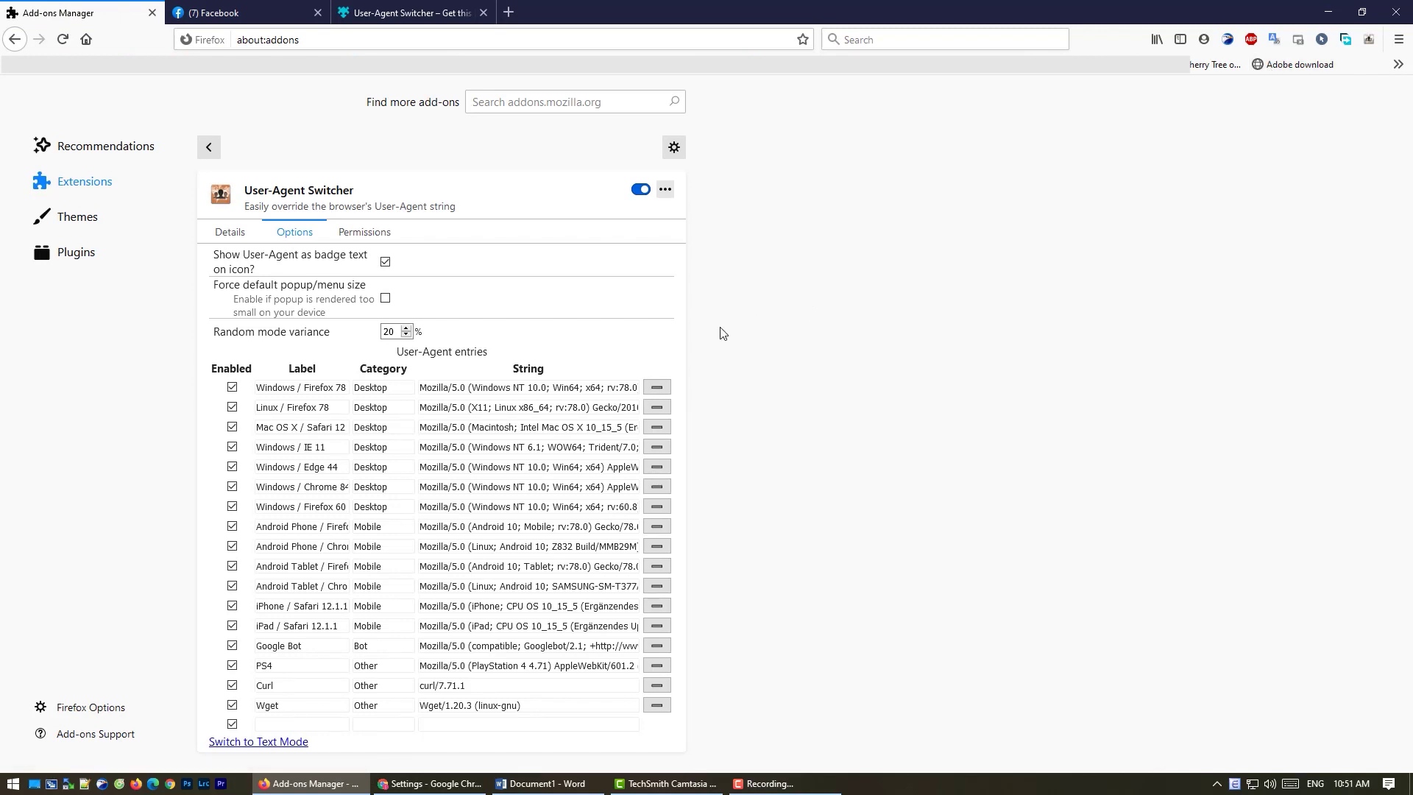
left_click(294, 725)
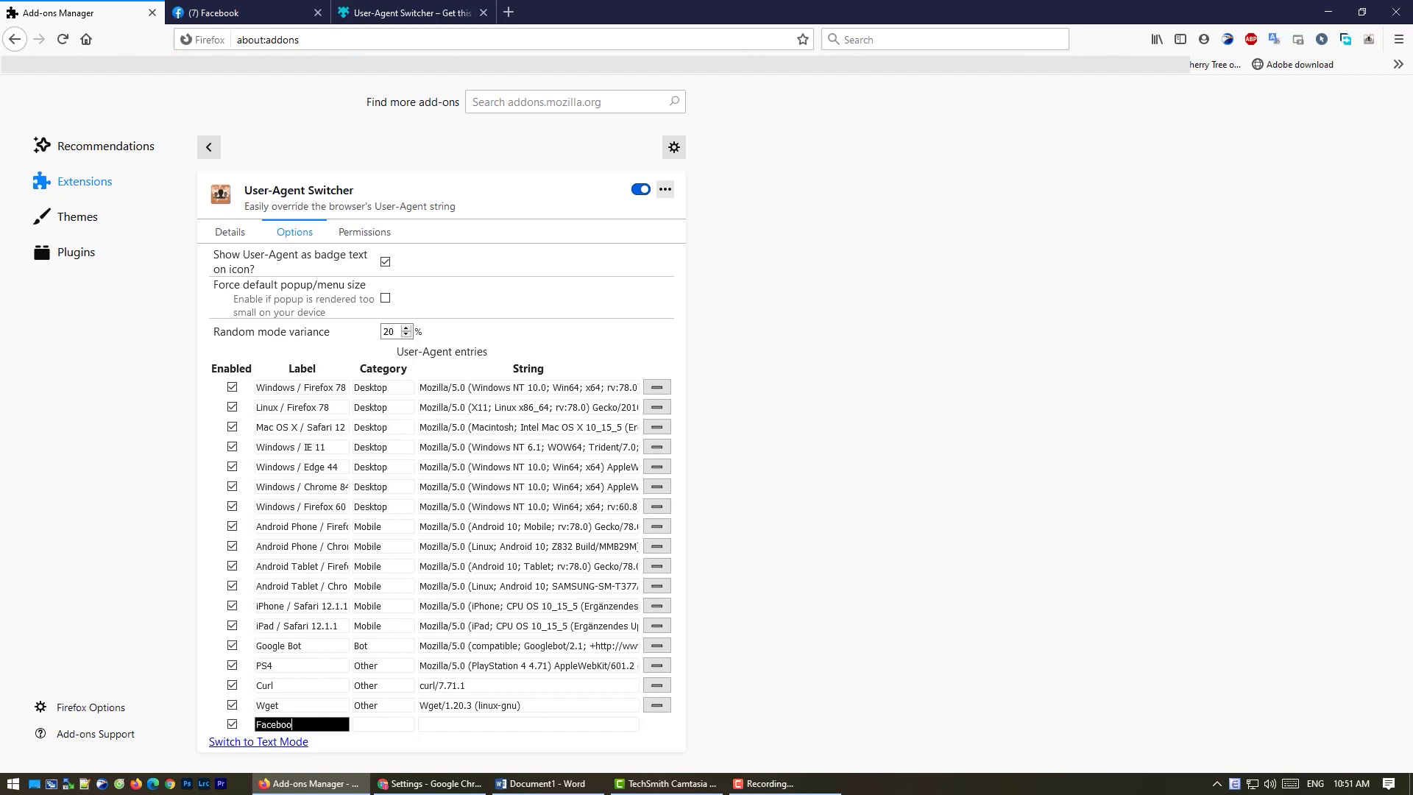
key("Tab")
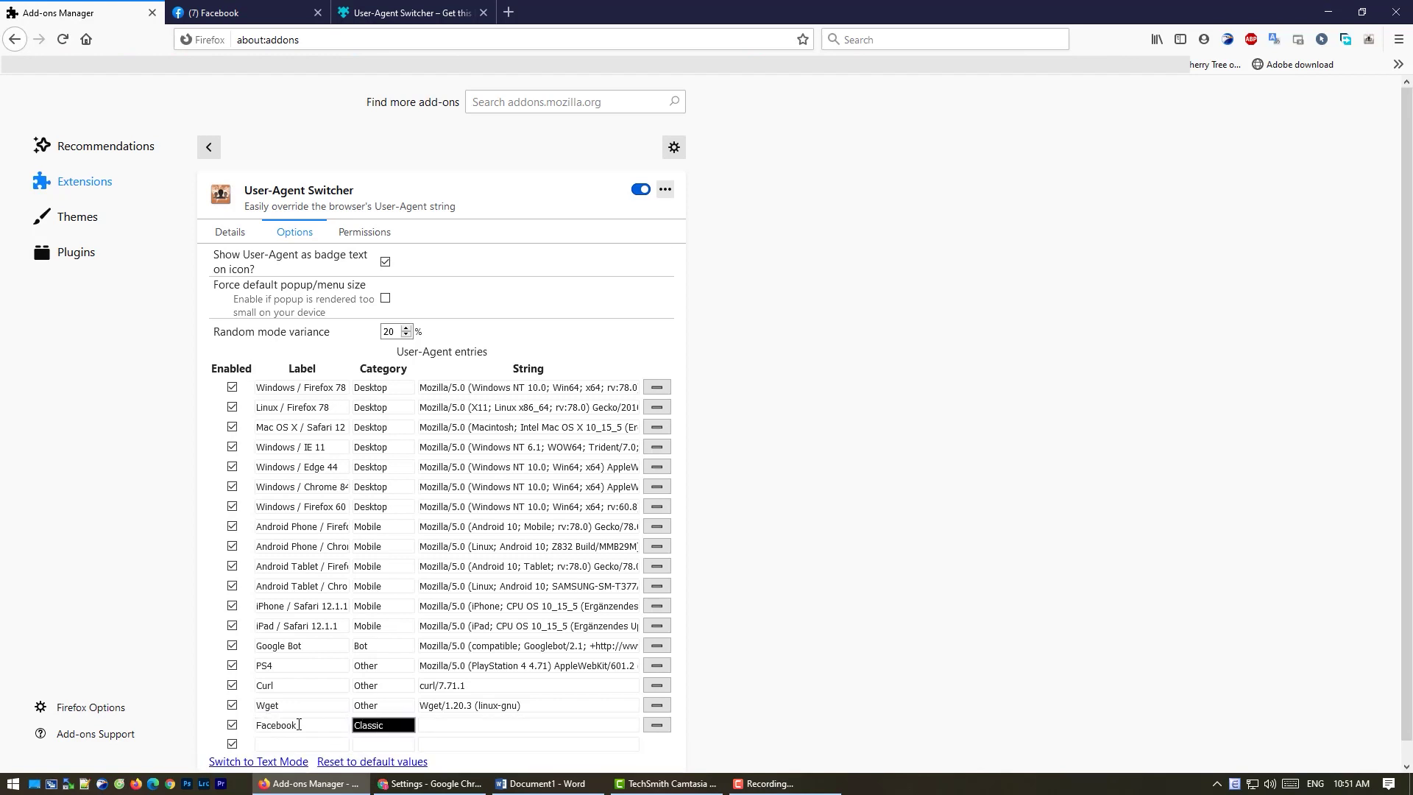
Step: Select and copy the Mozilla/5.0 Macintosh Safari user-agent string from the Word instructions
left_click(556, 785)
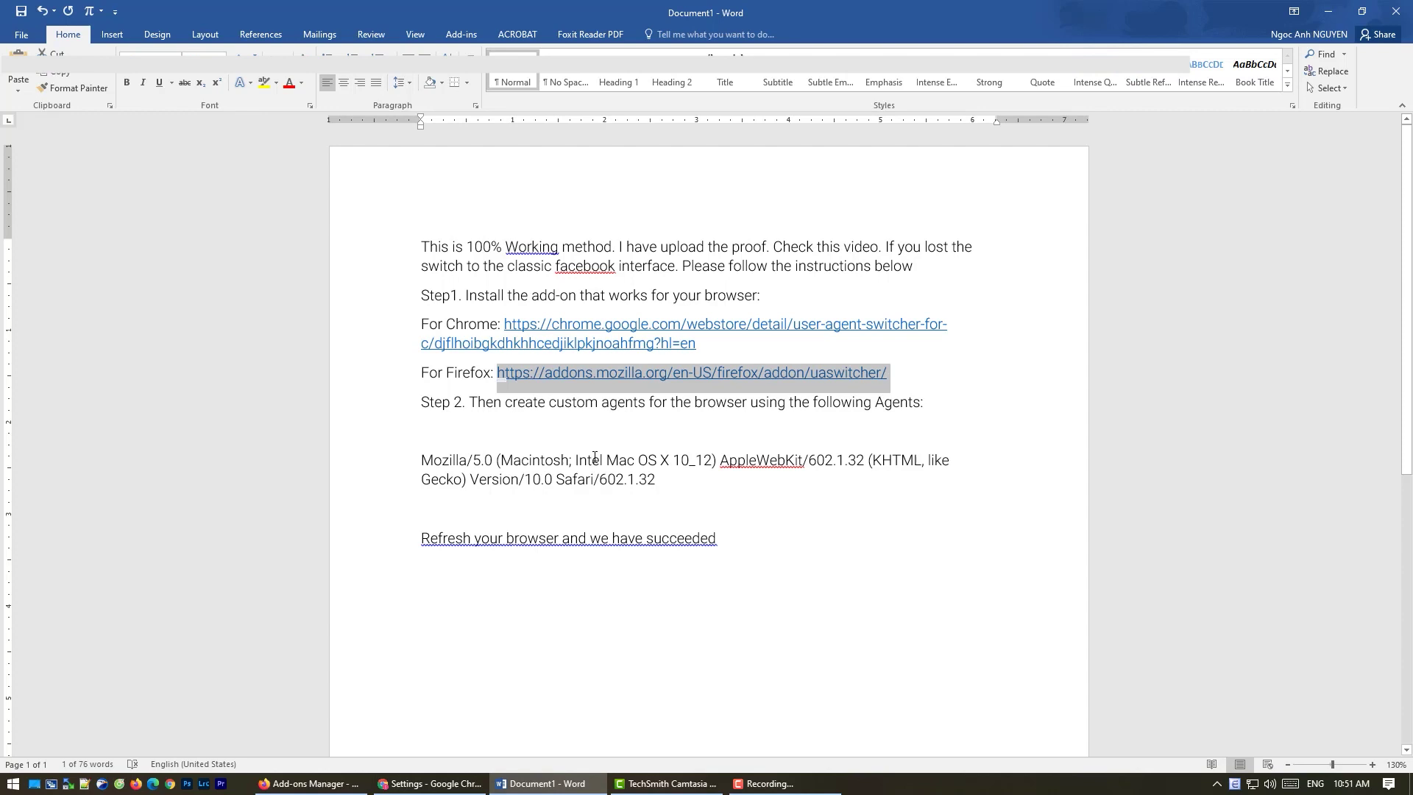
left_click(646, 477)
left_click_drag(658, 479, 425, 461)
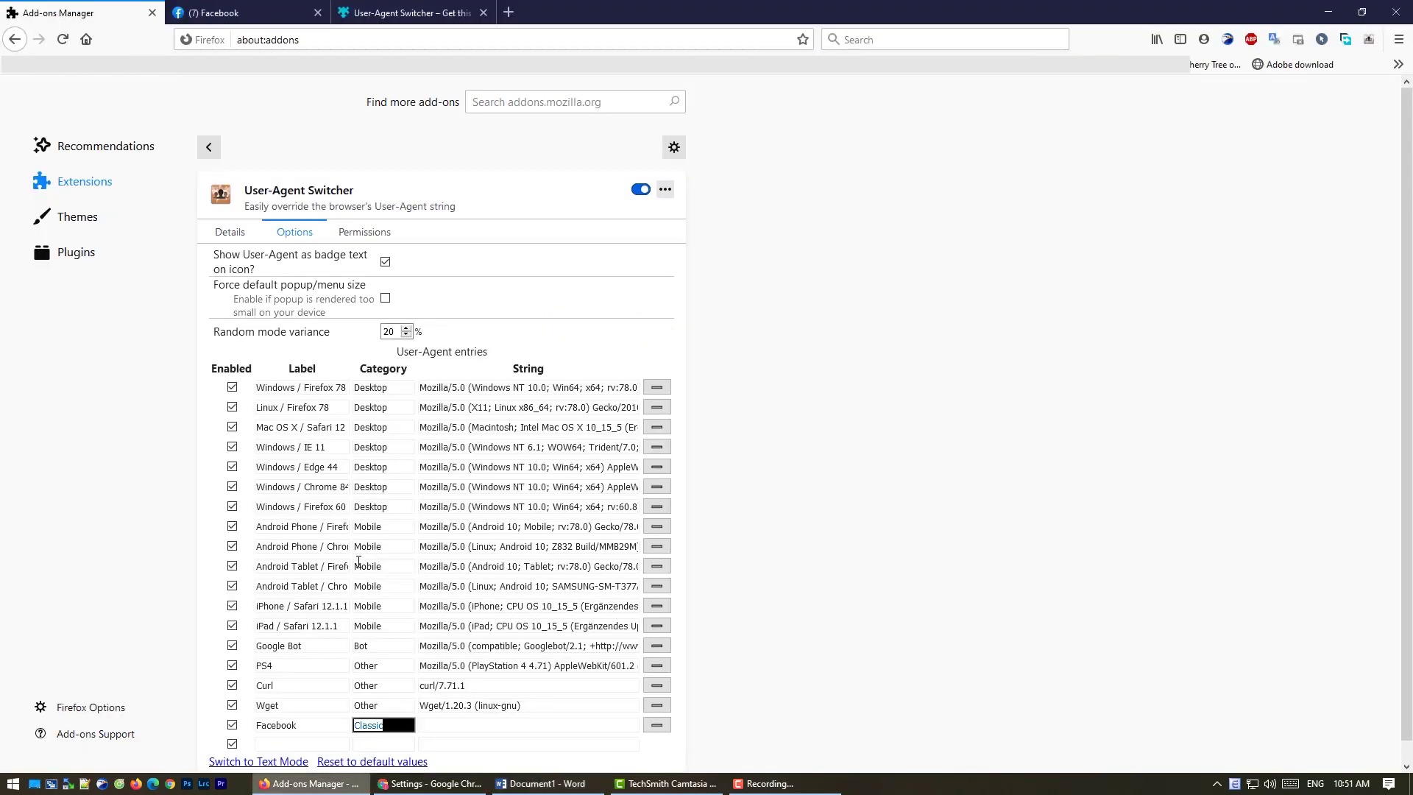
Step: Paste the Safari/602.1.32 user-agent string into the Facebook entry's String field
left_click(309, 783)
left_click(475, 724)
key("ctrl+v")
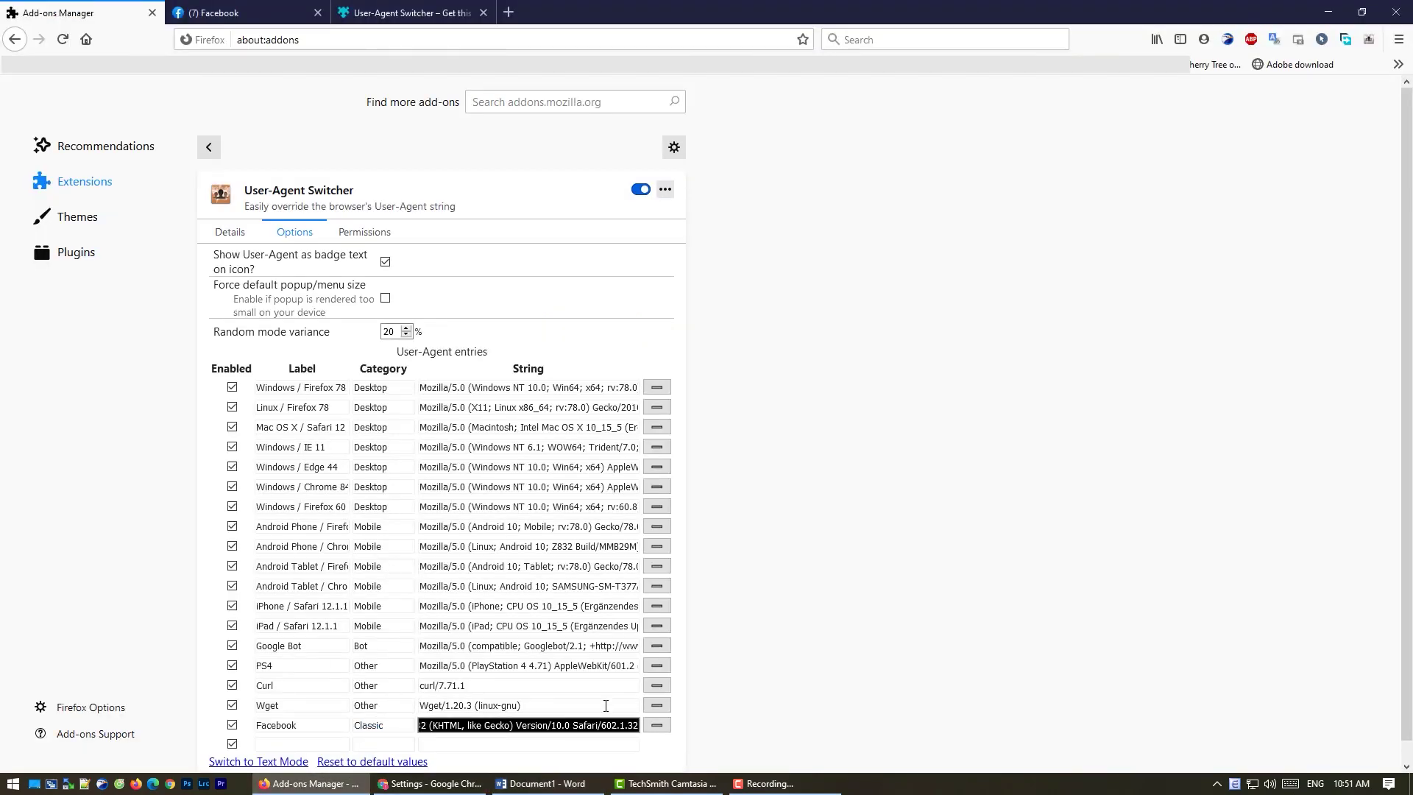
scroll(748, 678, "down", 1)
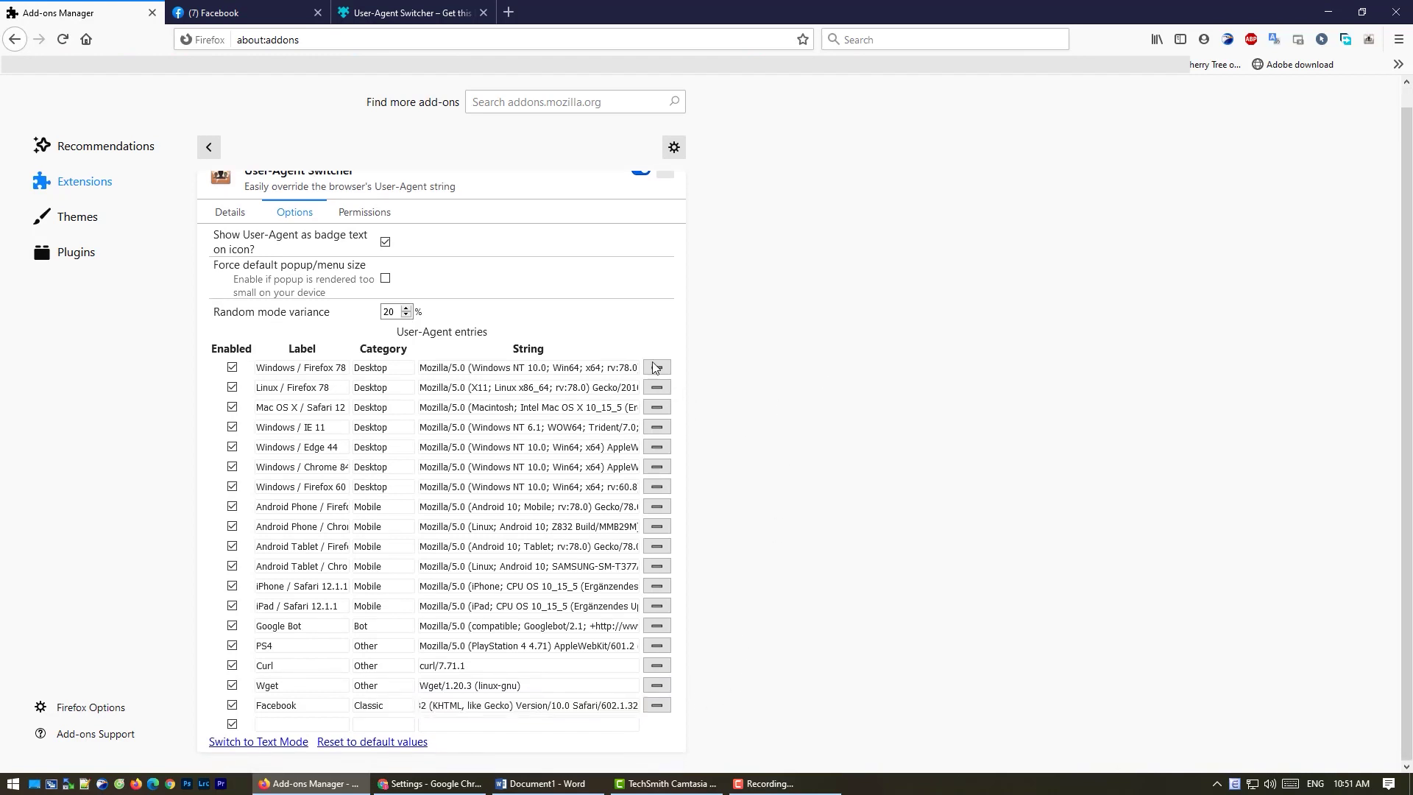
left_click(846, 390)
left_click(210, 148)
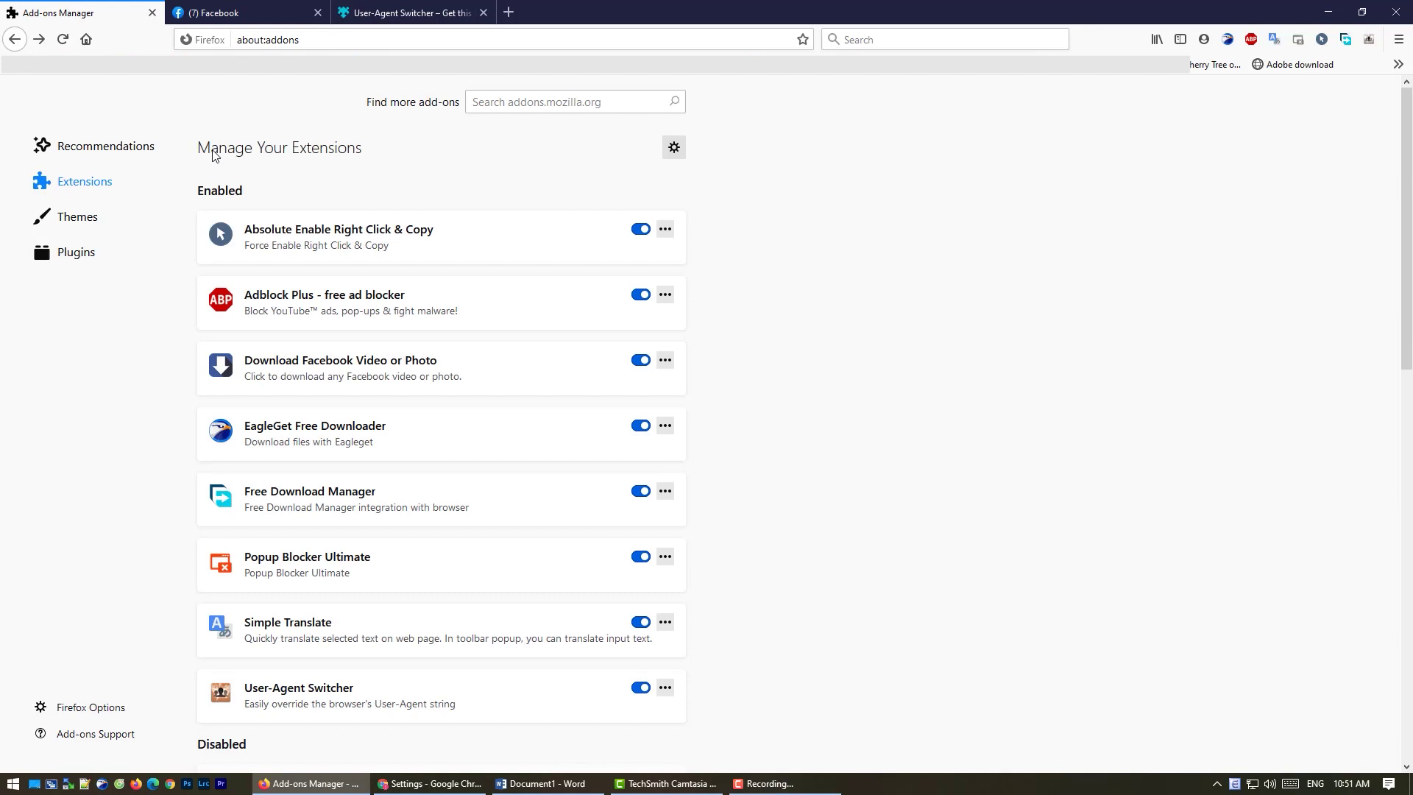
Step: Reload Facebook and switch the user agent to the custom Classic Facebook entry
left_click(227, 6)
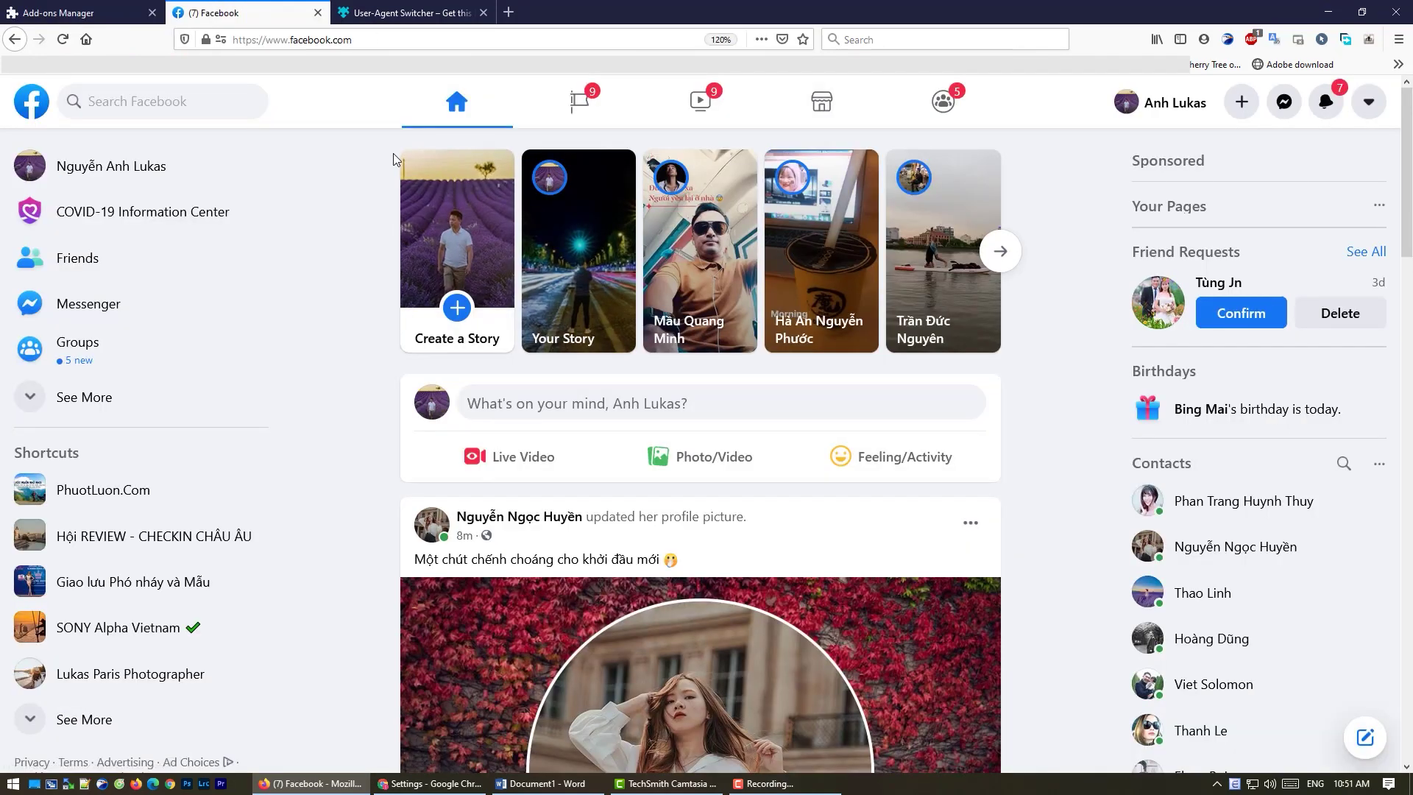
key("F5")
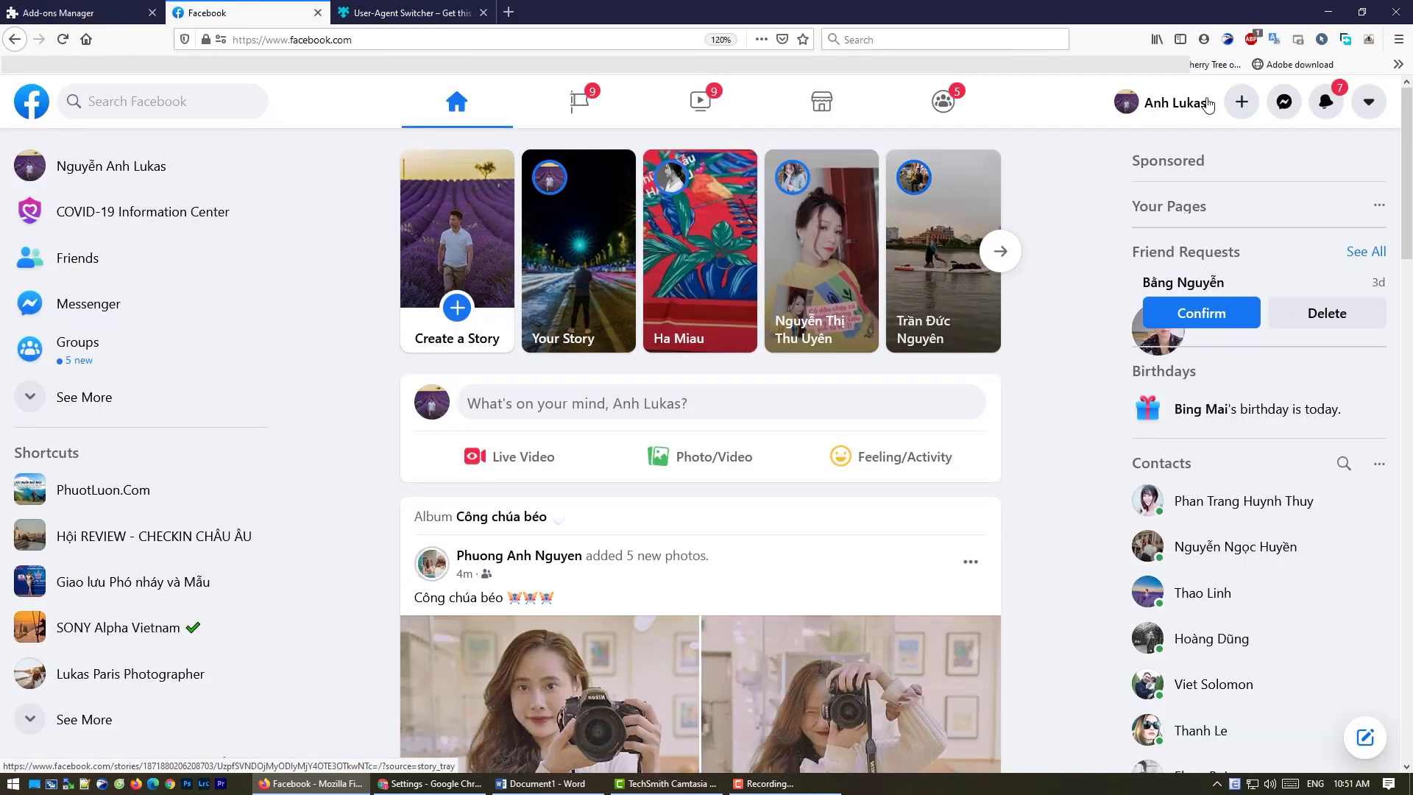
left_click(1368, 42)
scroll(1254, 416, "down", 2)
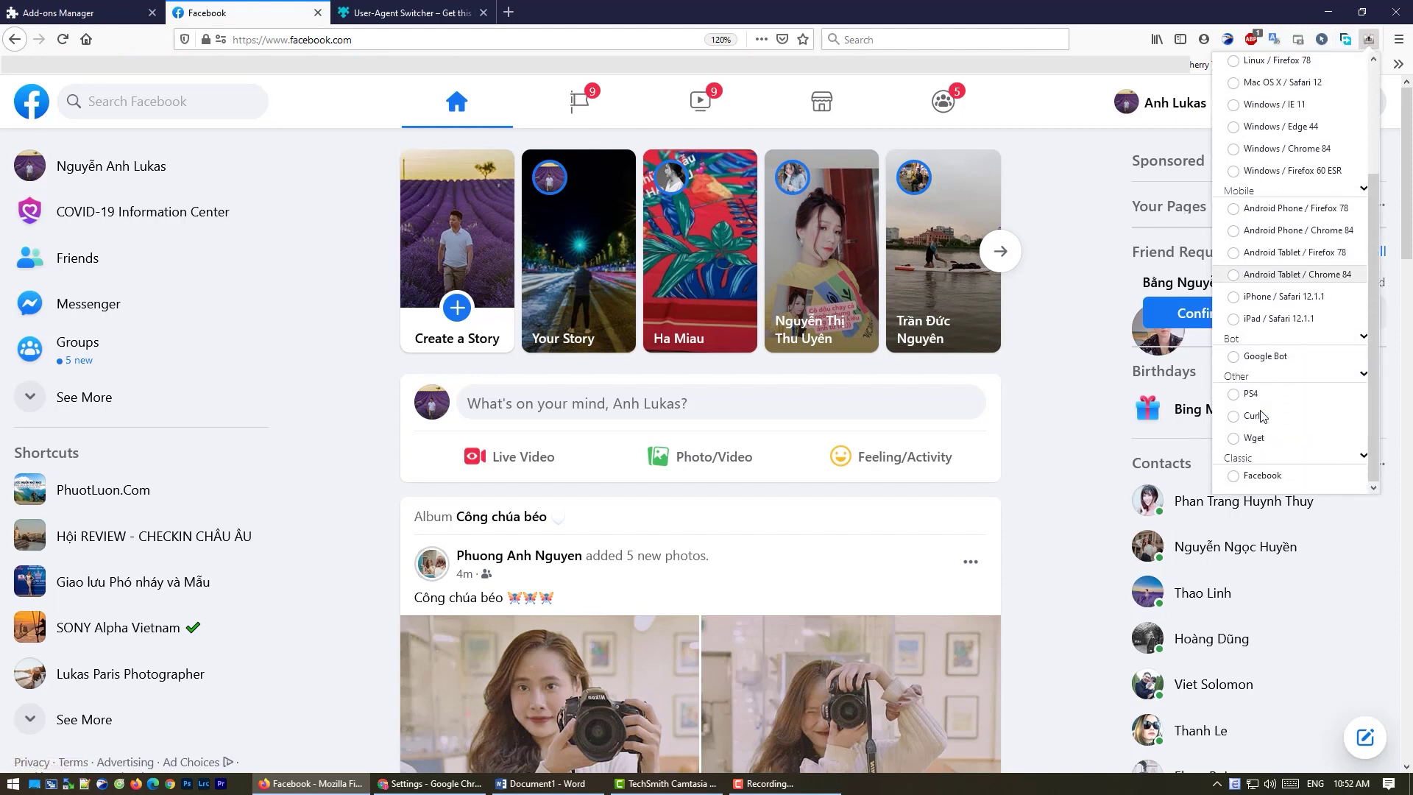
left_click(1234, 477)
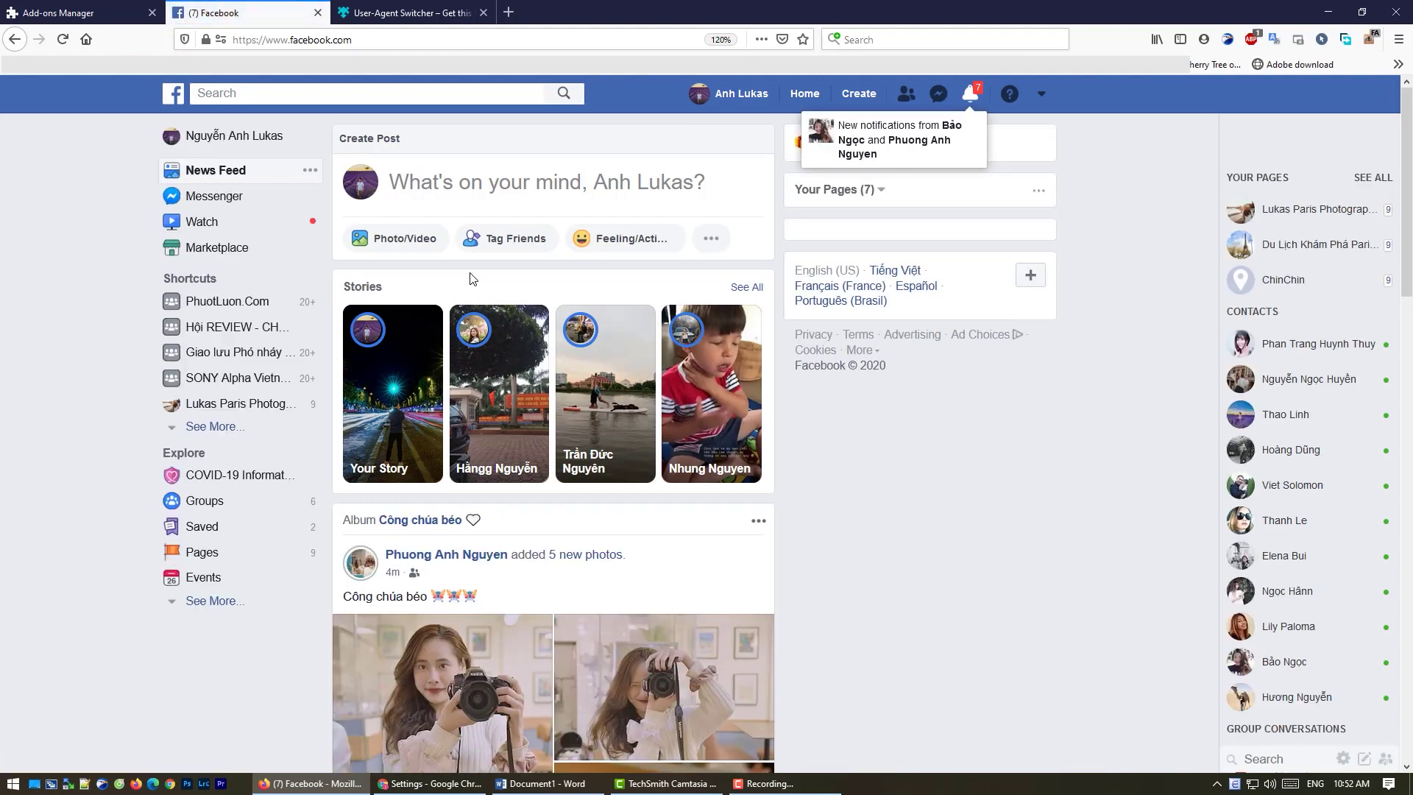
Step: Choose the Classic > Facebook user agent from the switcher list
left_click(1368, 39)
scroll(1250, 368, "down", 5)
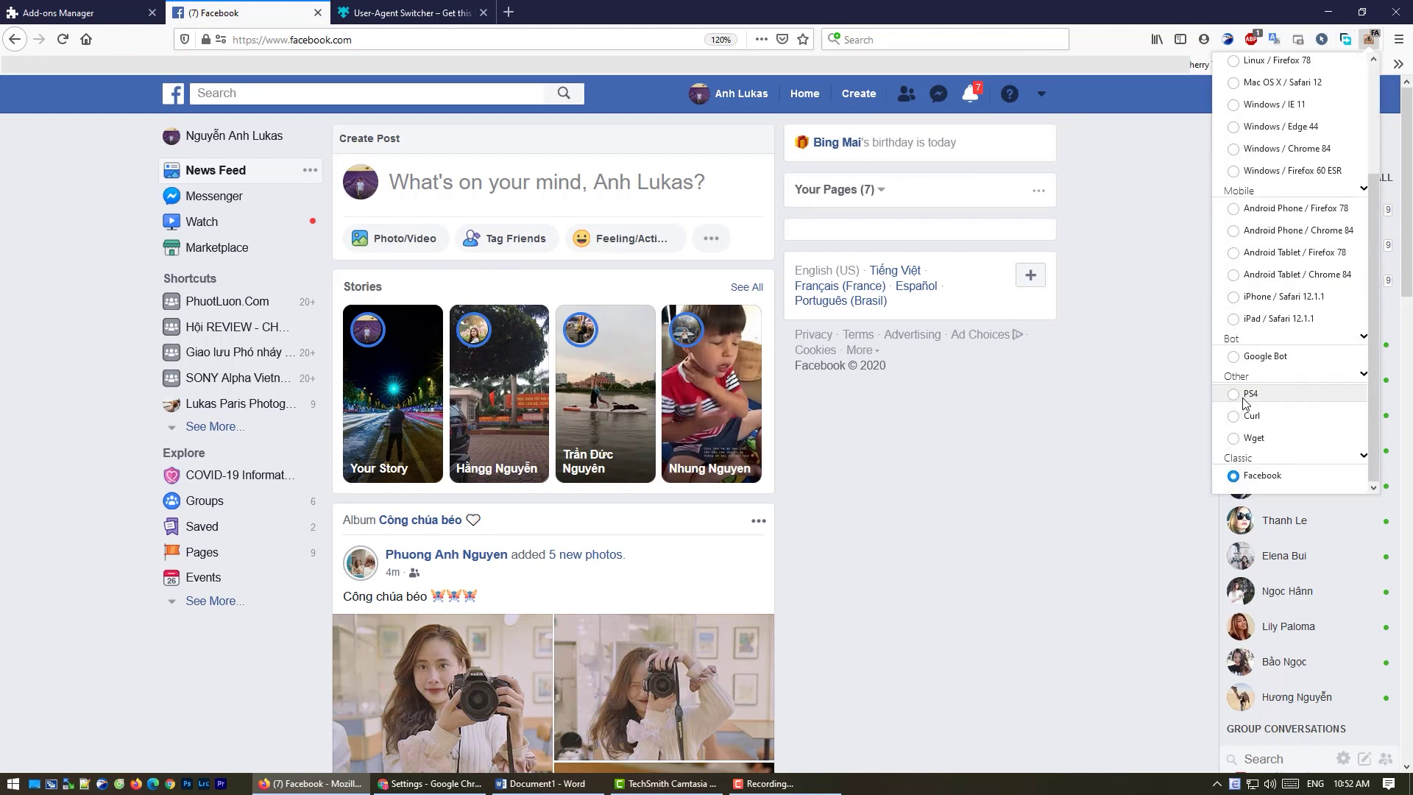
left_click(1233, 476)
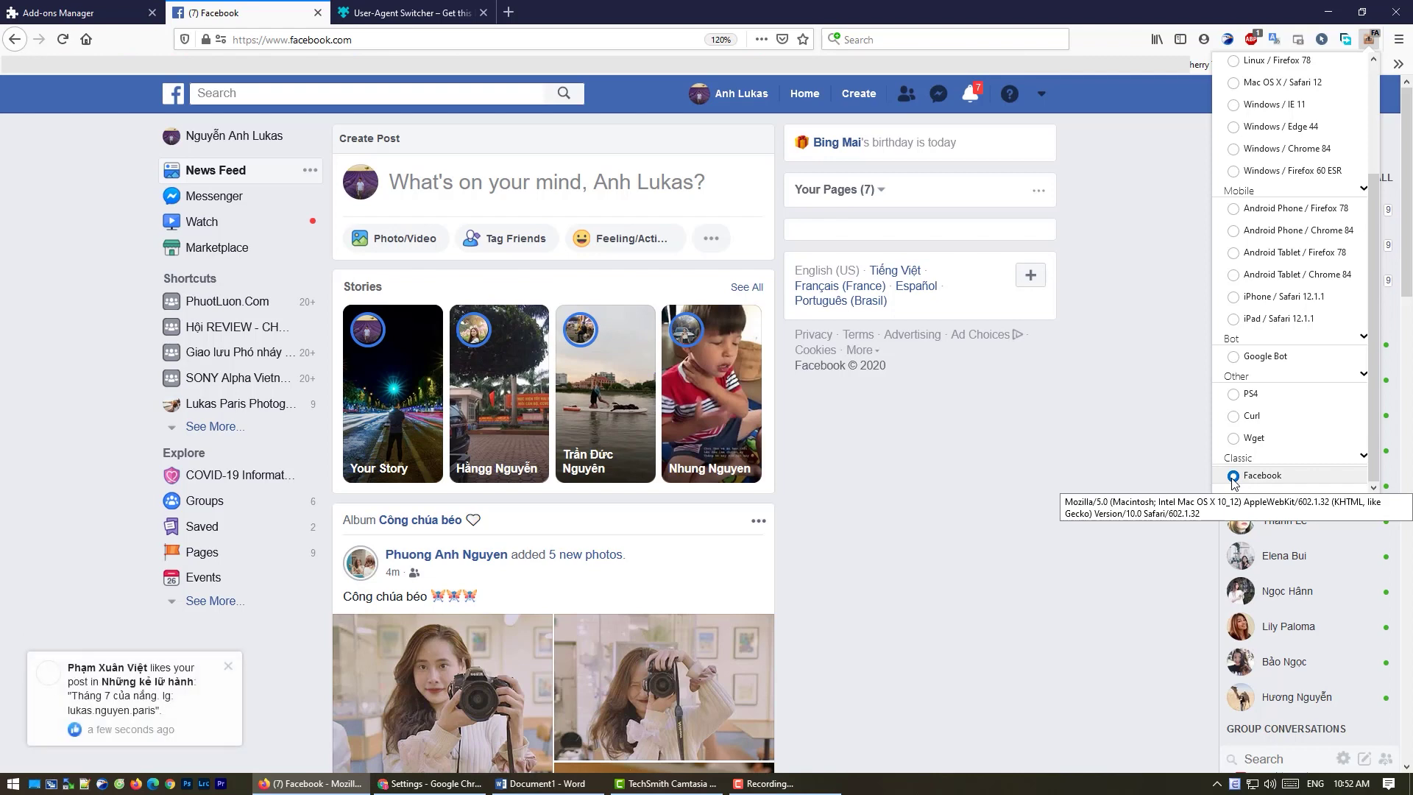
left_click(412, 12)
left_click(282, 8)
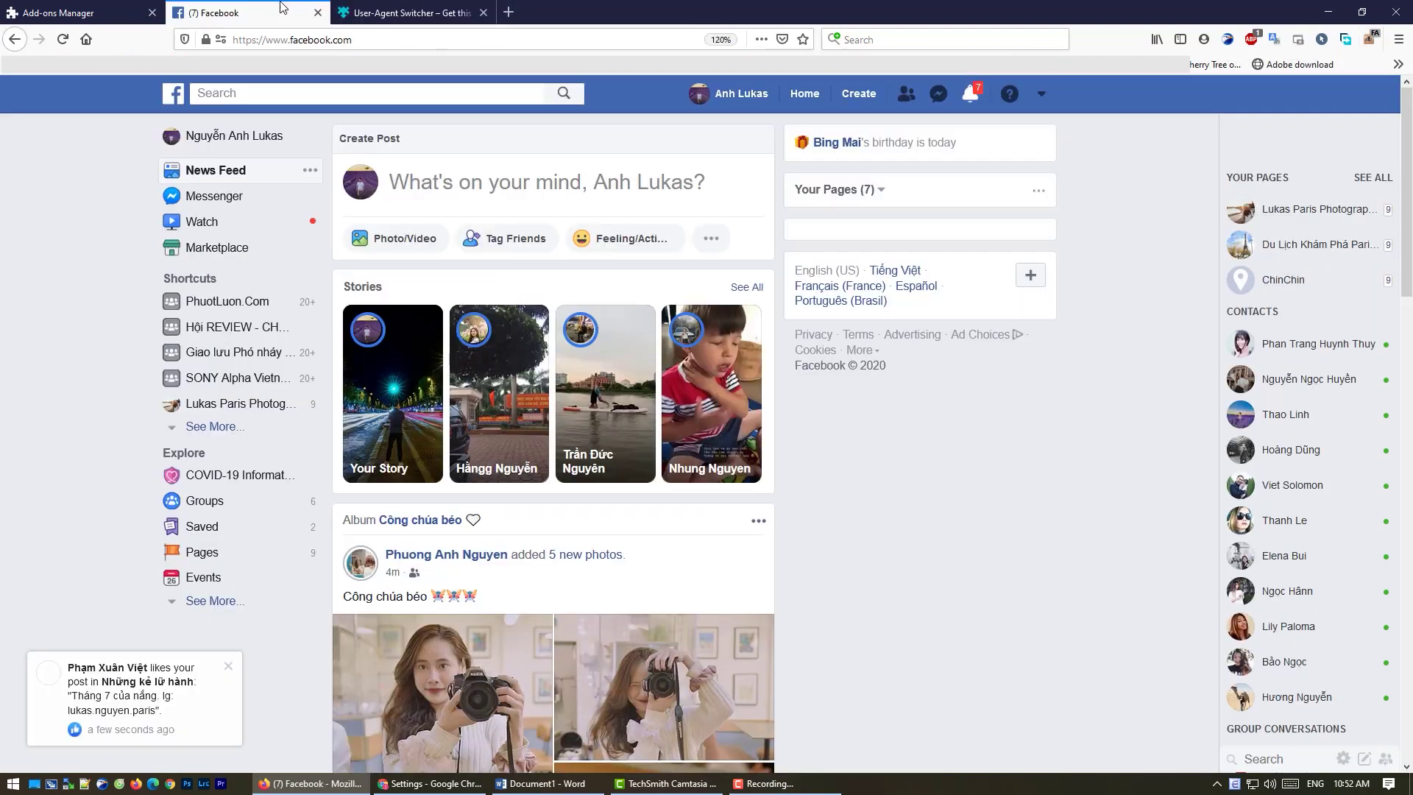
Step: In the switcher's preferences, inspect the Facebook entry's label and Macintosh Safari string
left_click(1368, 39)
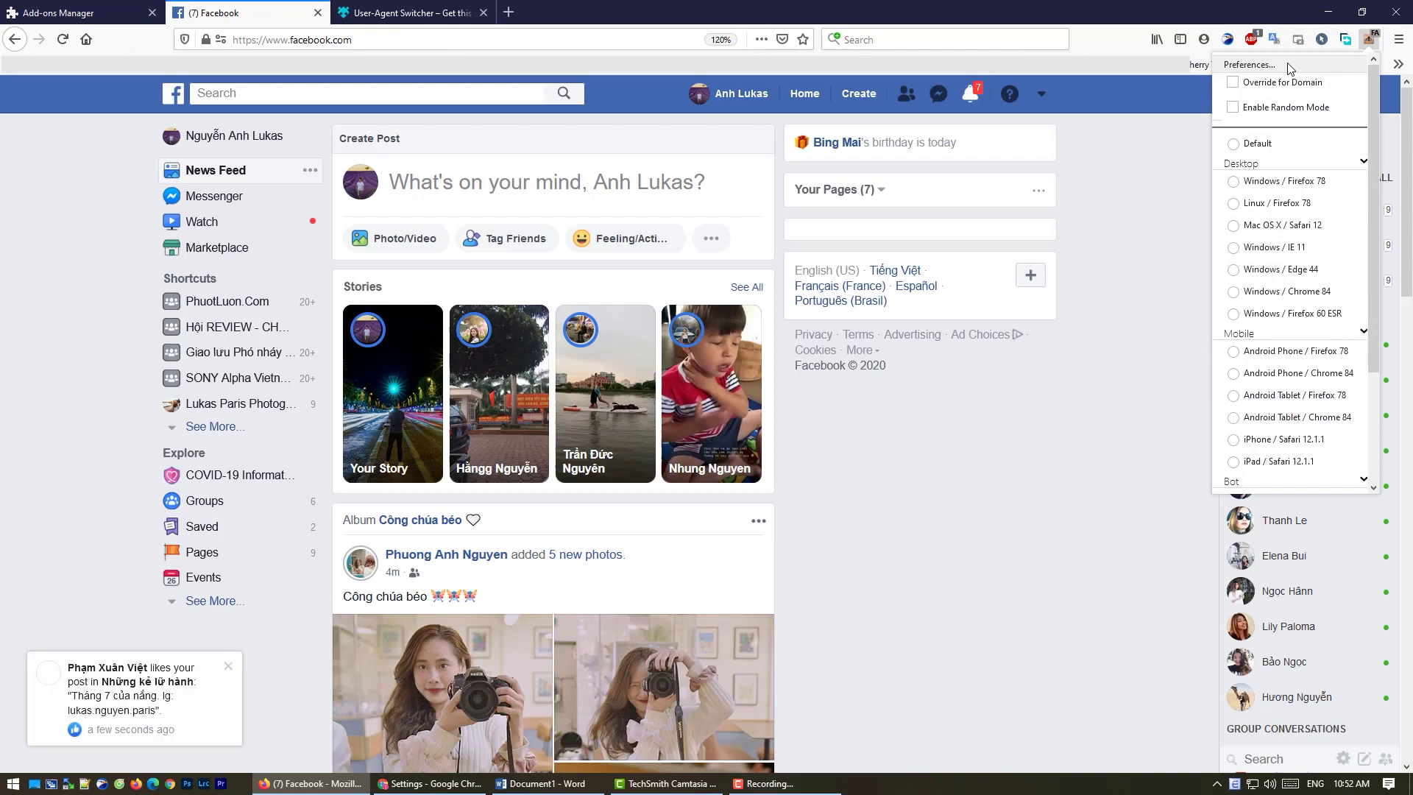
left_click(1289, 67)
scroll(440, 660, "down", 1)
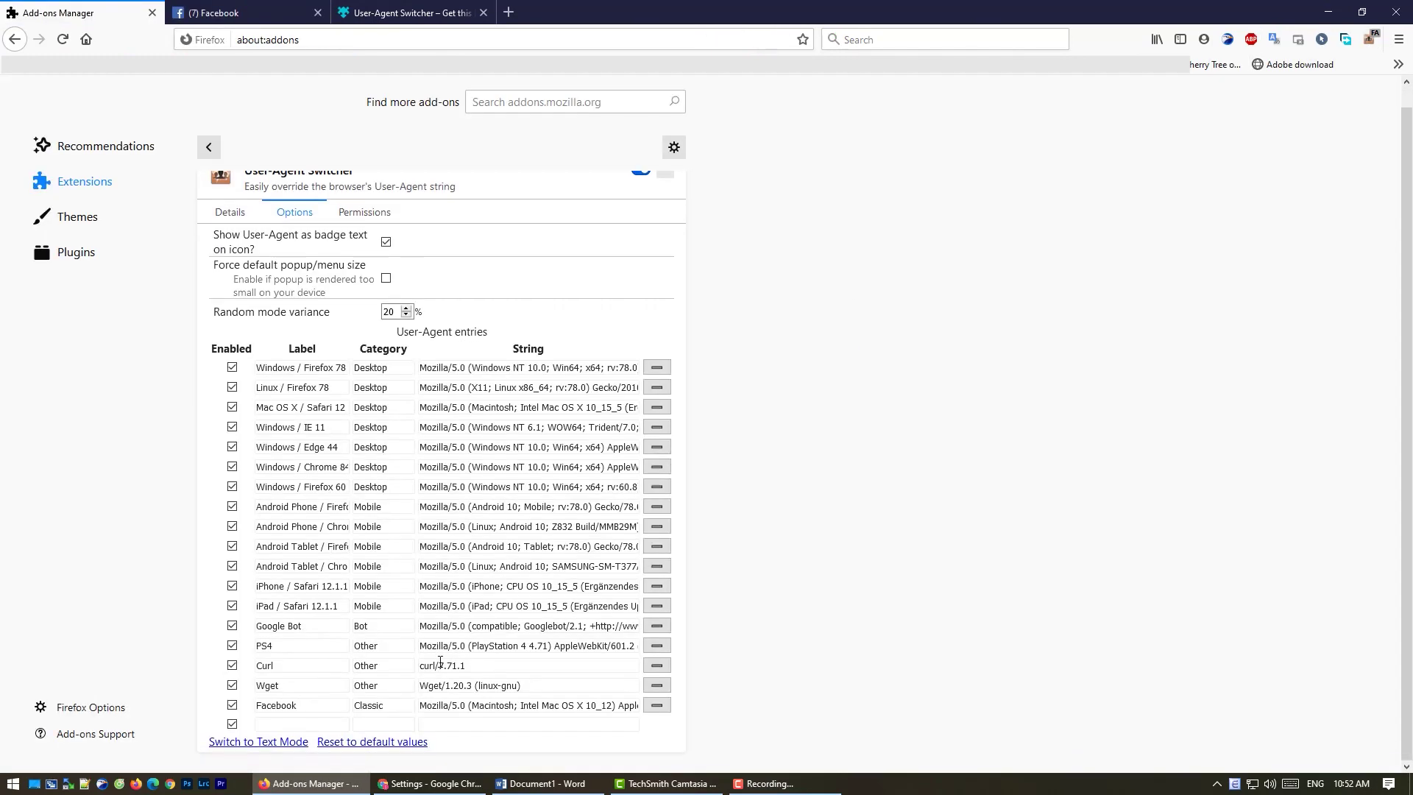
double_click(295, 704)
key("Tab")
key("shift+Tab")
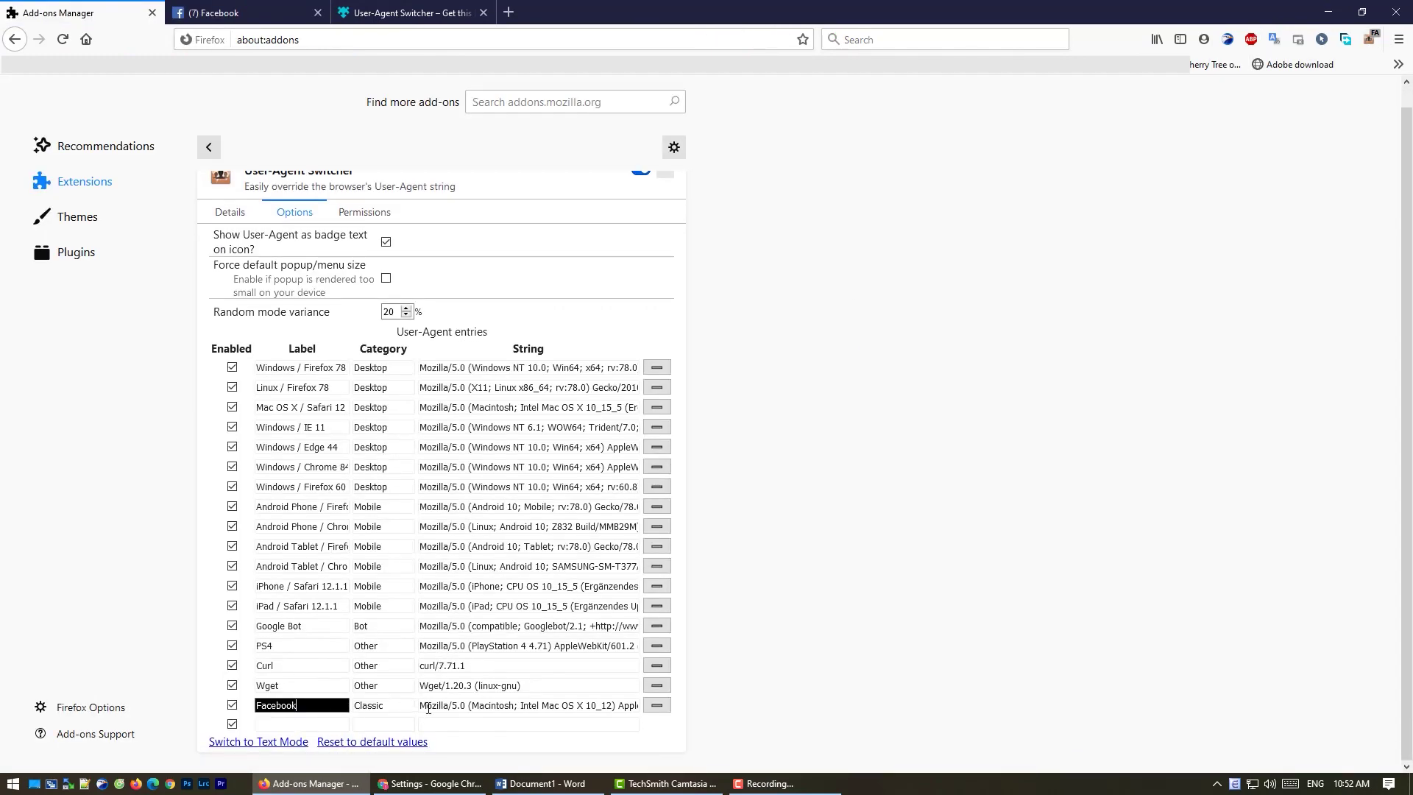
left_click(428, 707)
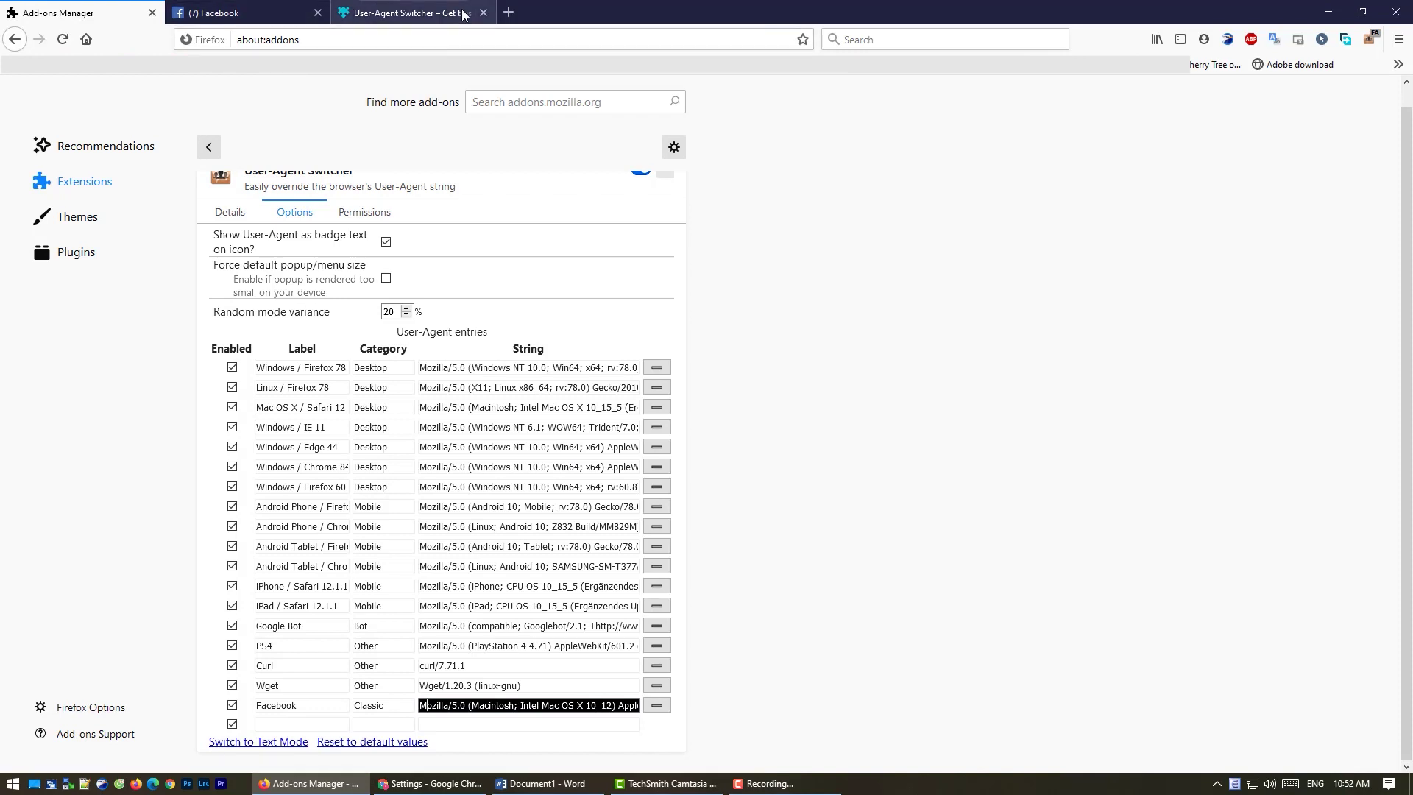
Step: Confirm Facebook is the chosen user agent and reload the Facebook page
left_click(310, 6)
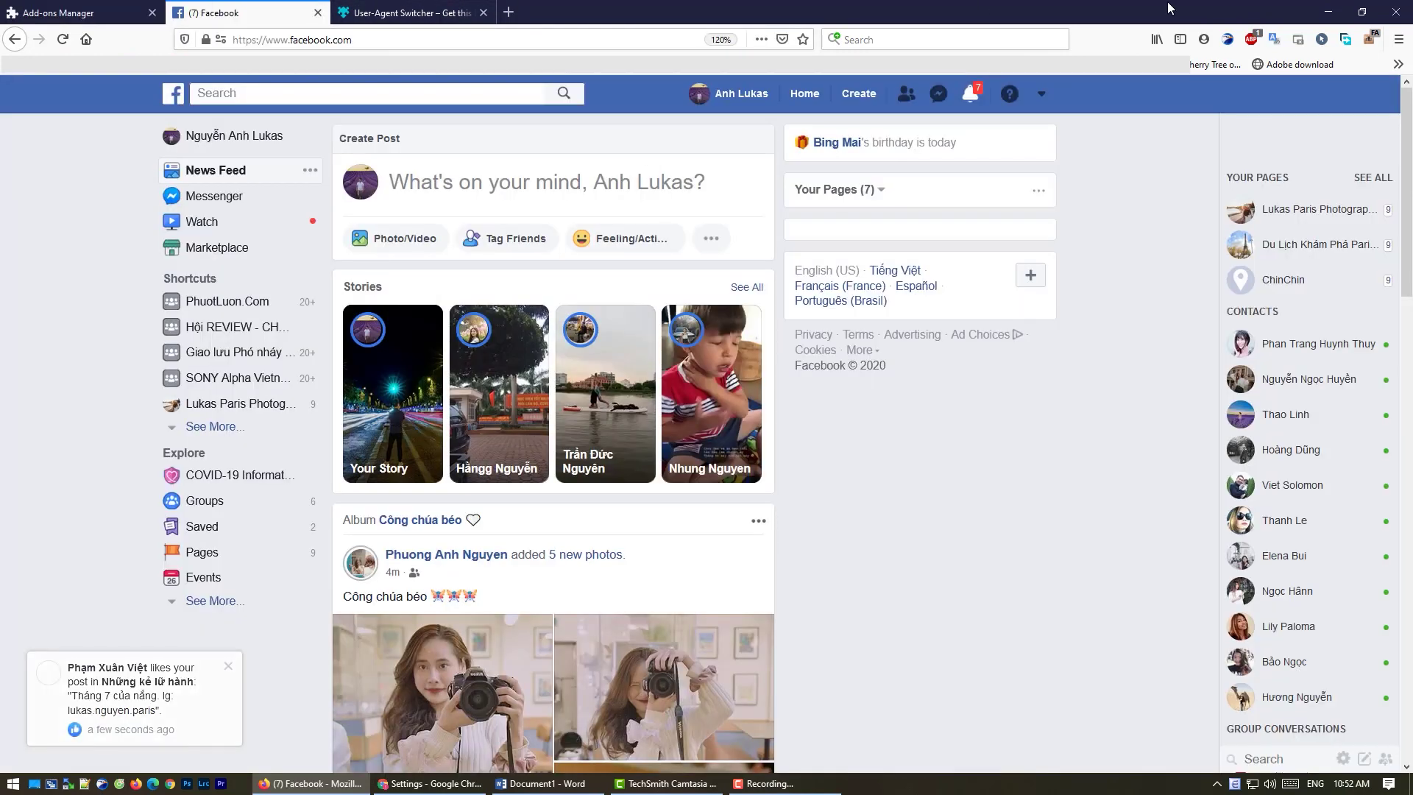
left_click(1369, 39)
scroll(1314, 425, "down", 3)
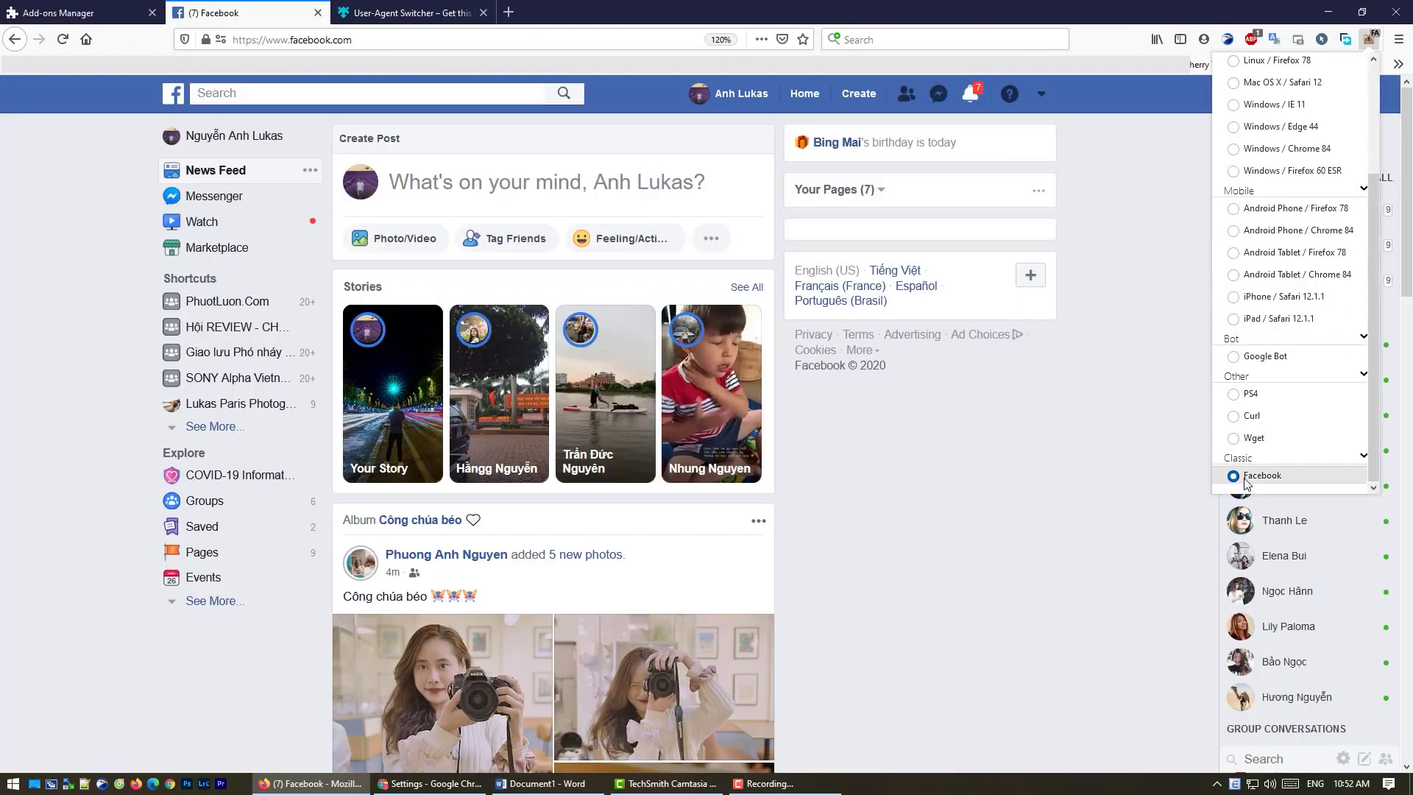
left_click(121, 74)
left_click(63, 39)
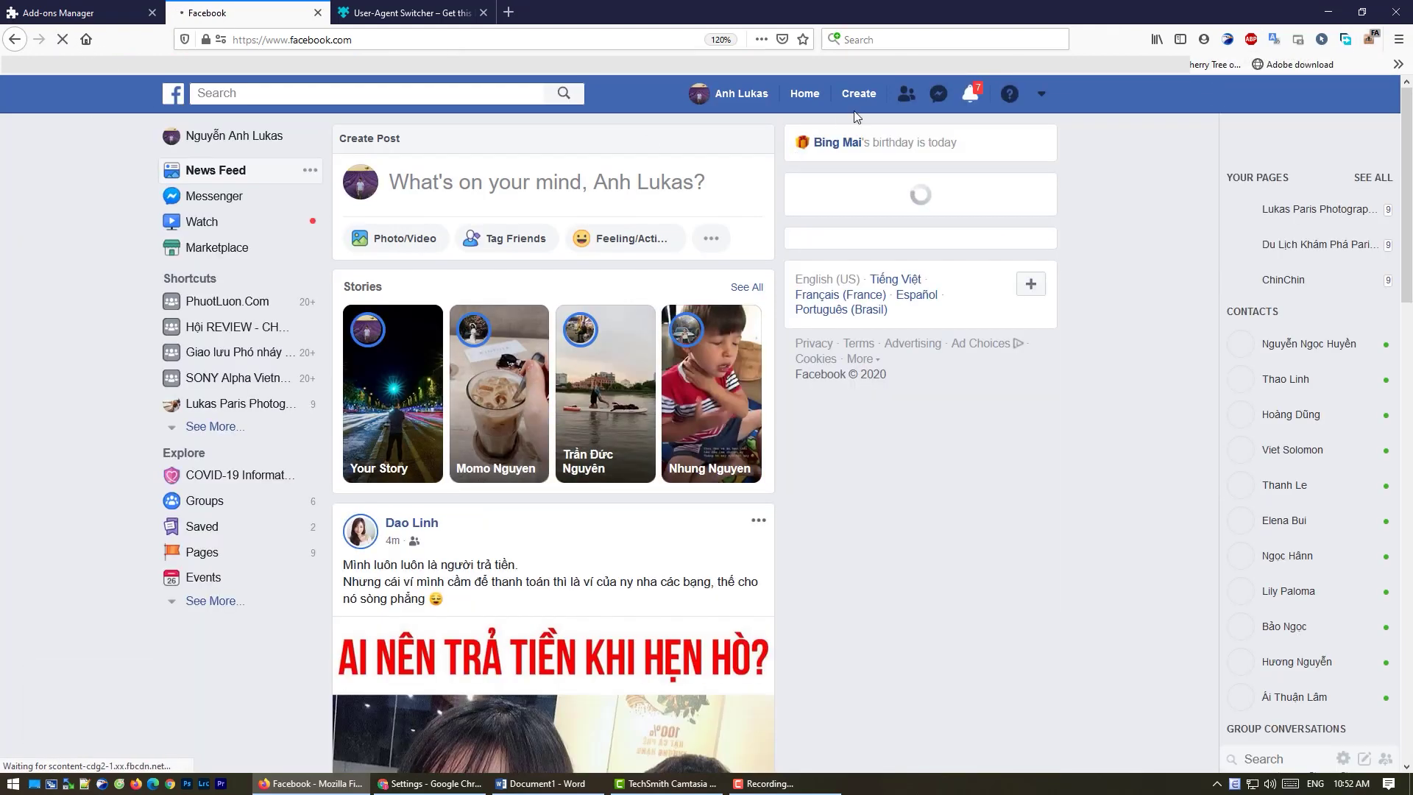
Step: Open and close Messenger and contact chats in the classic layout, then go to Chrome
left_click(940, 96)
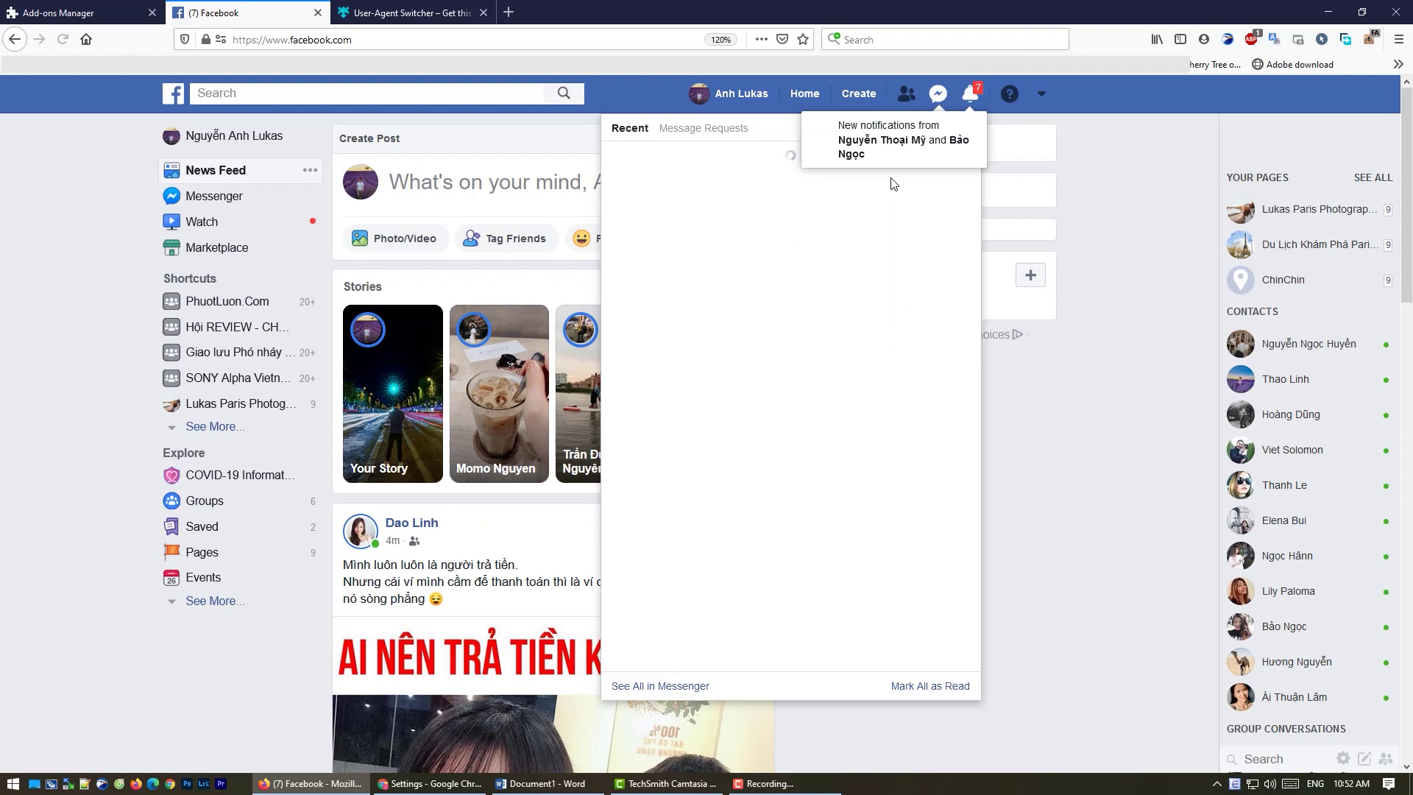
left_click(1133, 475)
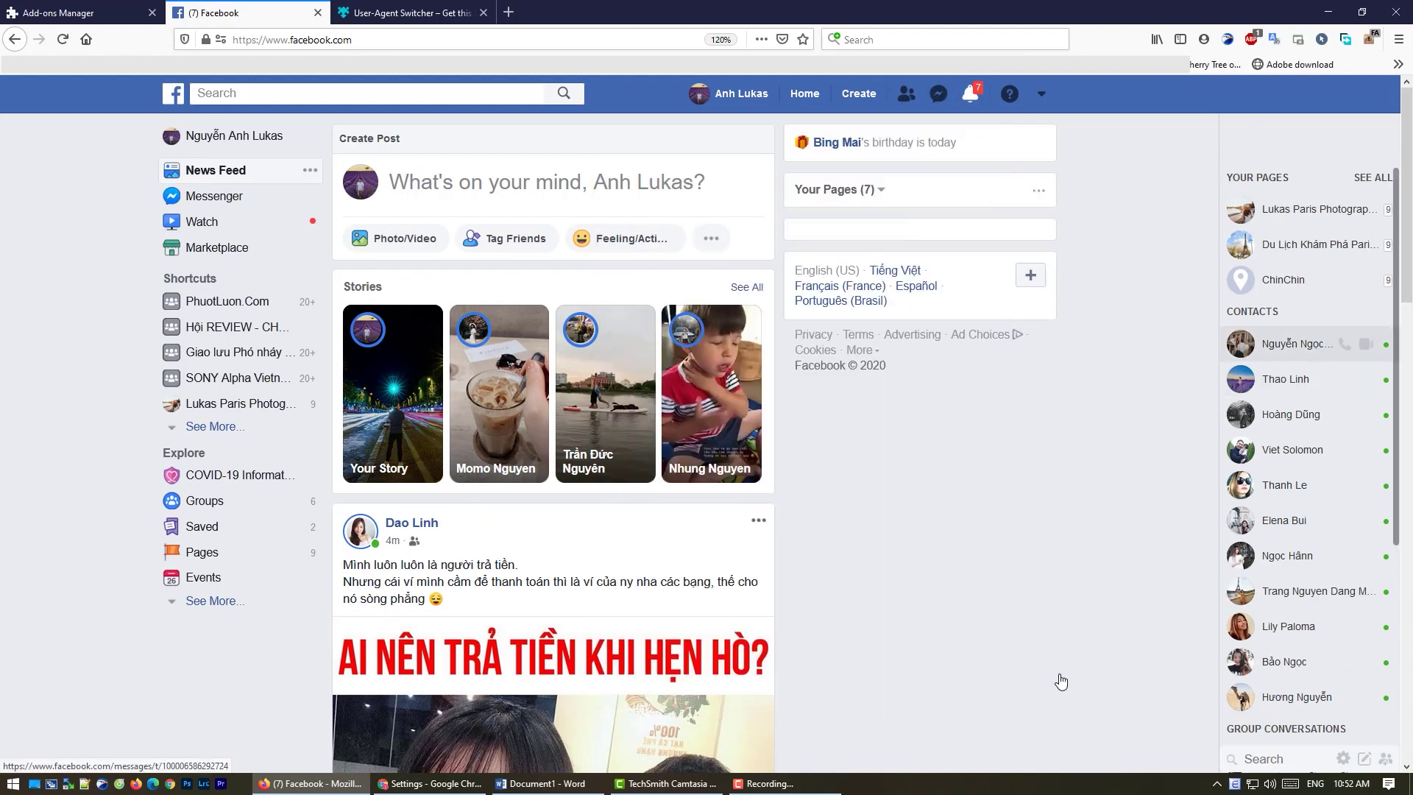
scroll(1128, 580, "down", 3)
scroll(1128, 580, "up", 3)
left_click(1286, 345)
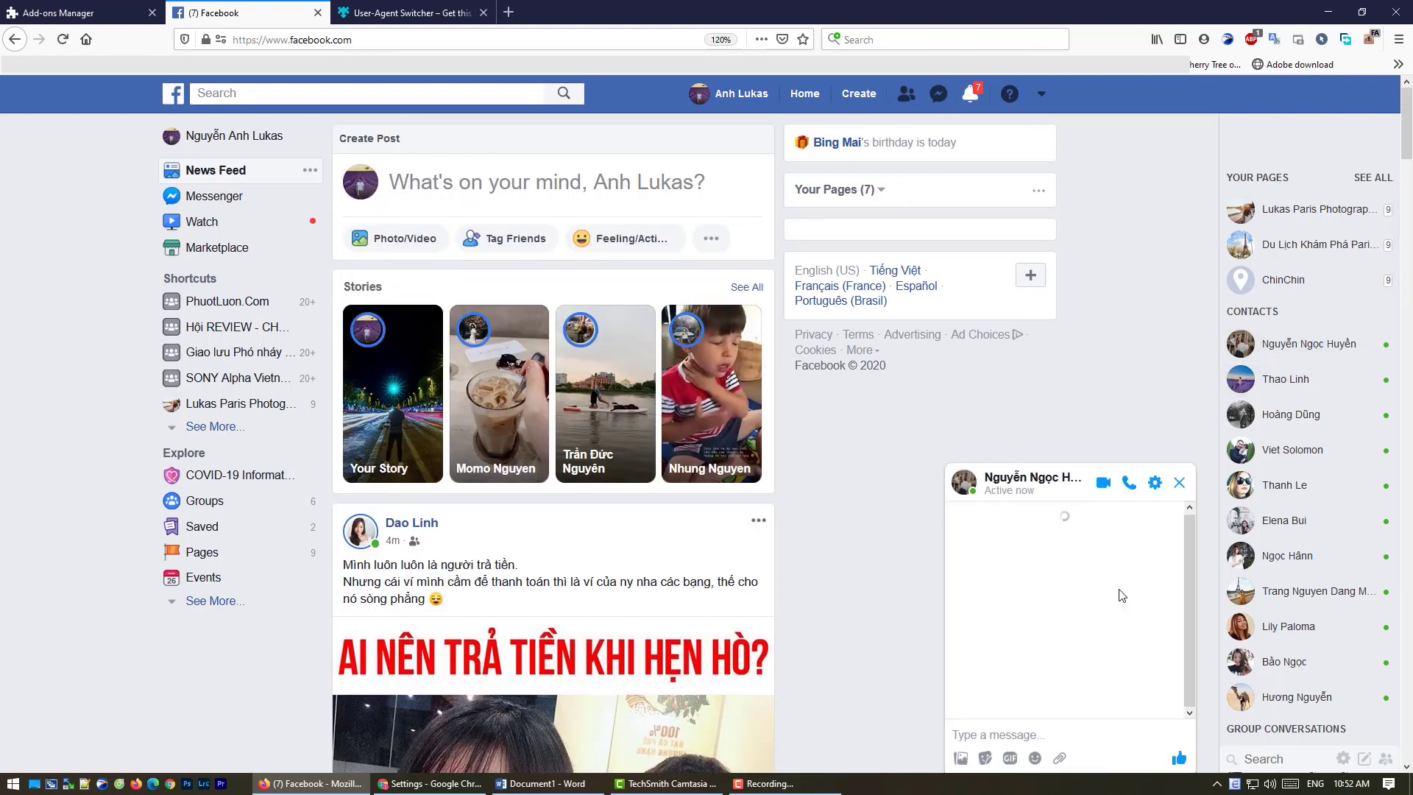
left_click(1263, 381)
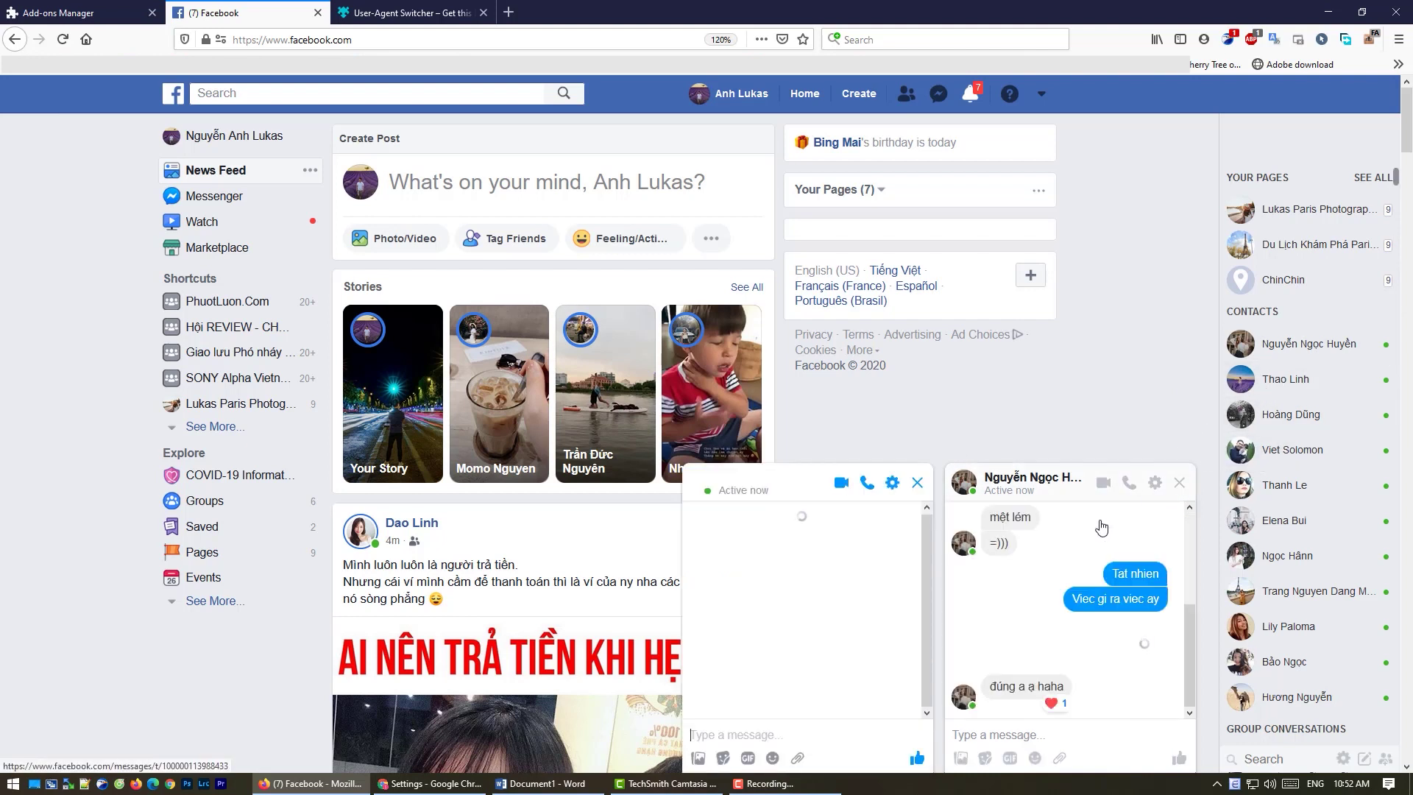
left_click(1179, 482)
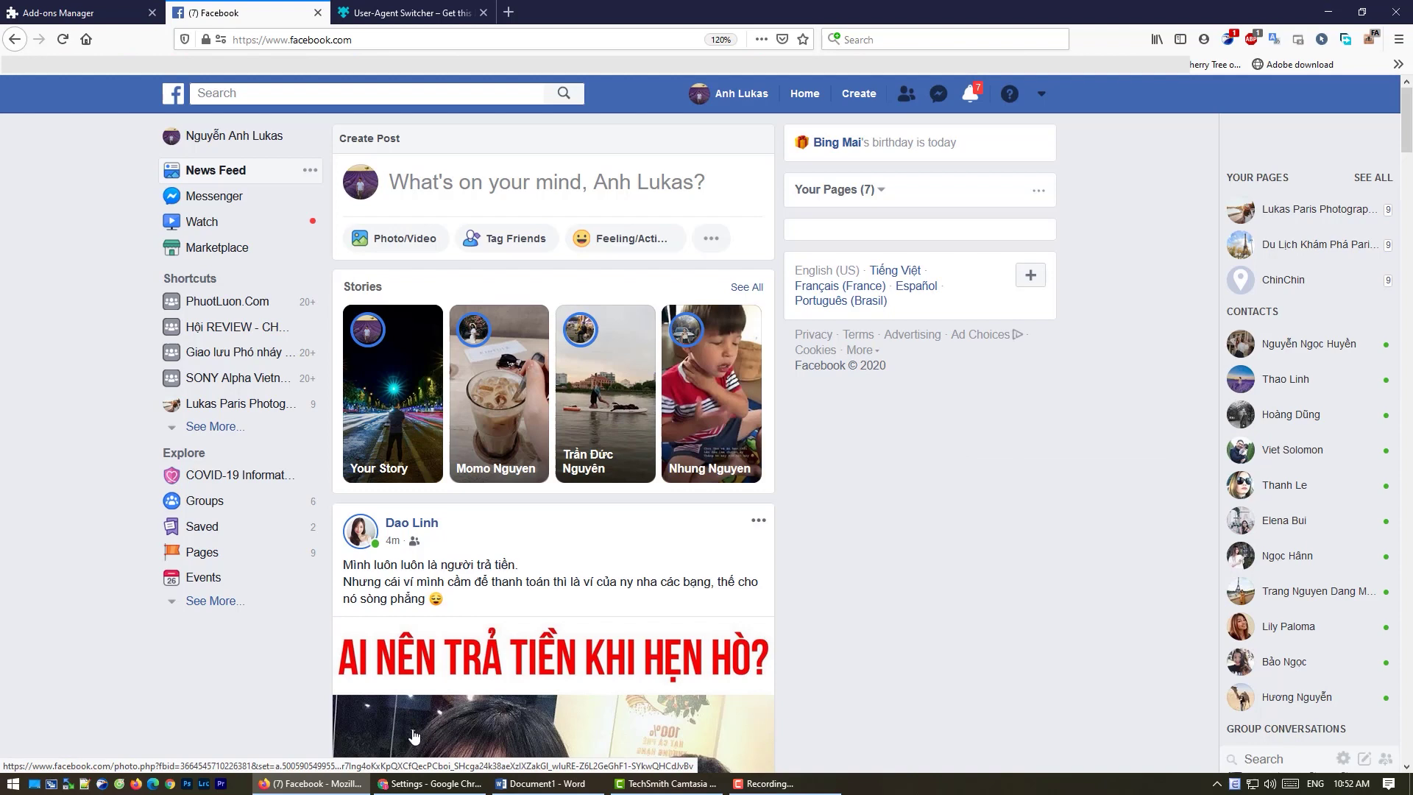
left_click(424, 785)
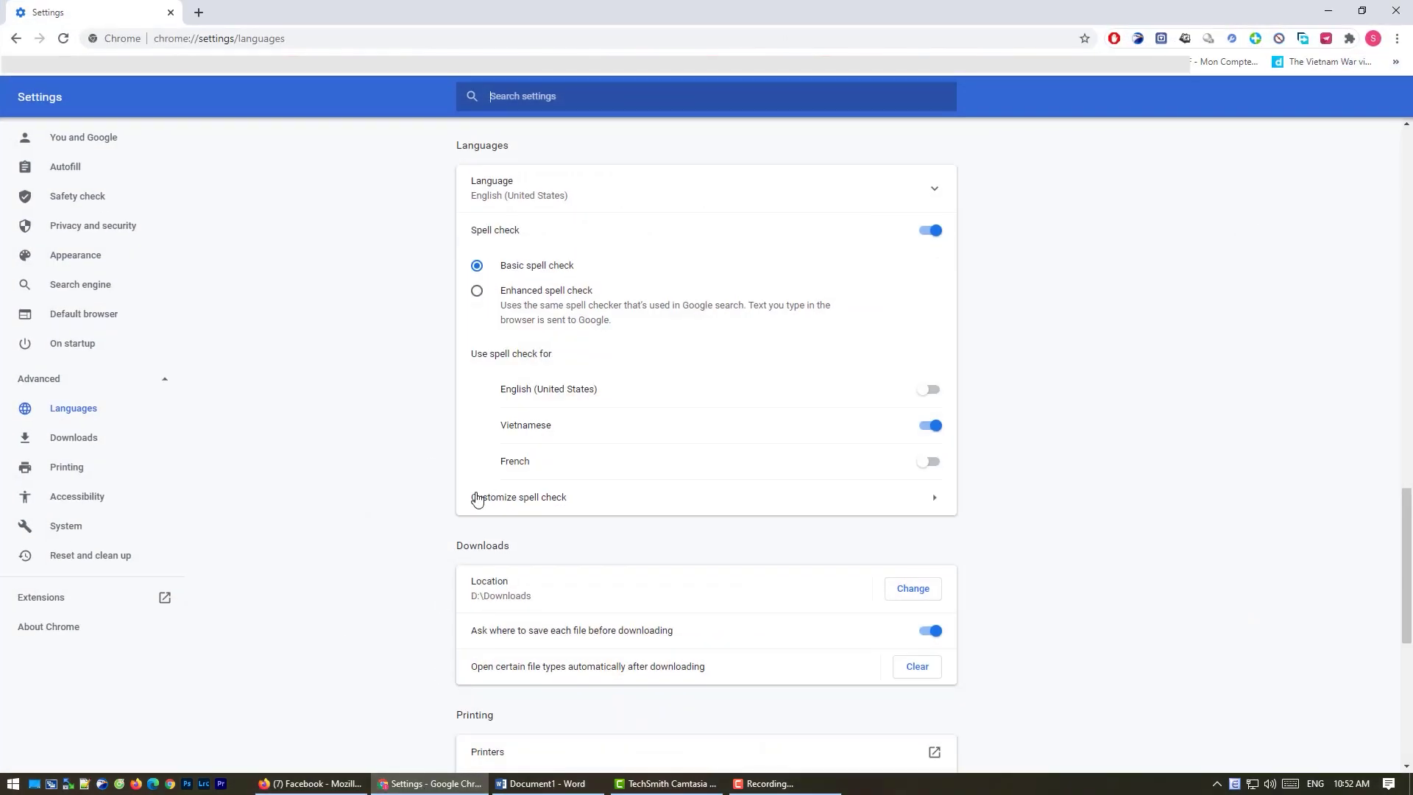
Step: Load Facebook in a new Chrome tab, which still shows the new-style interface
left_click(198, 12)
type("facebook.com")
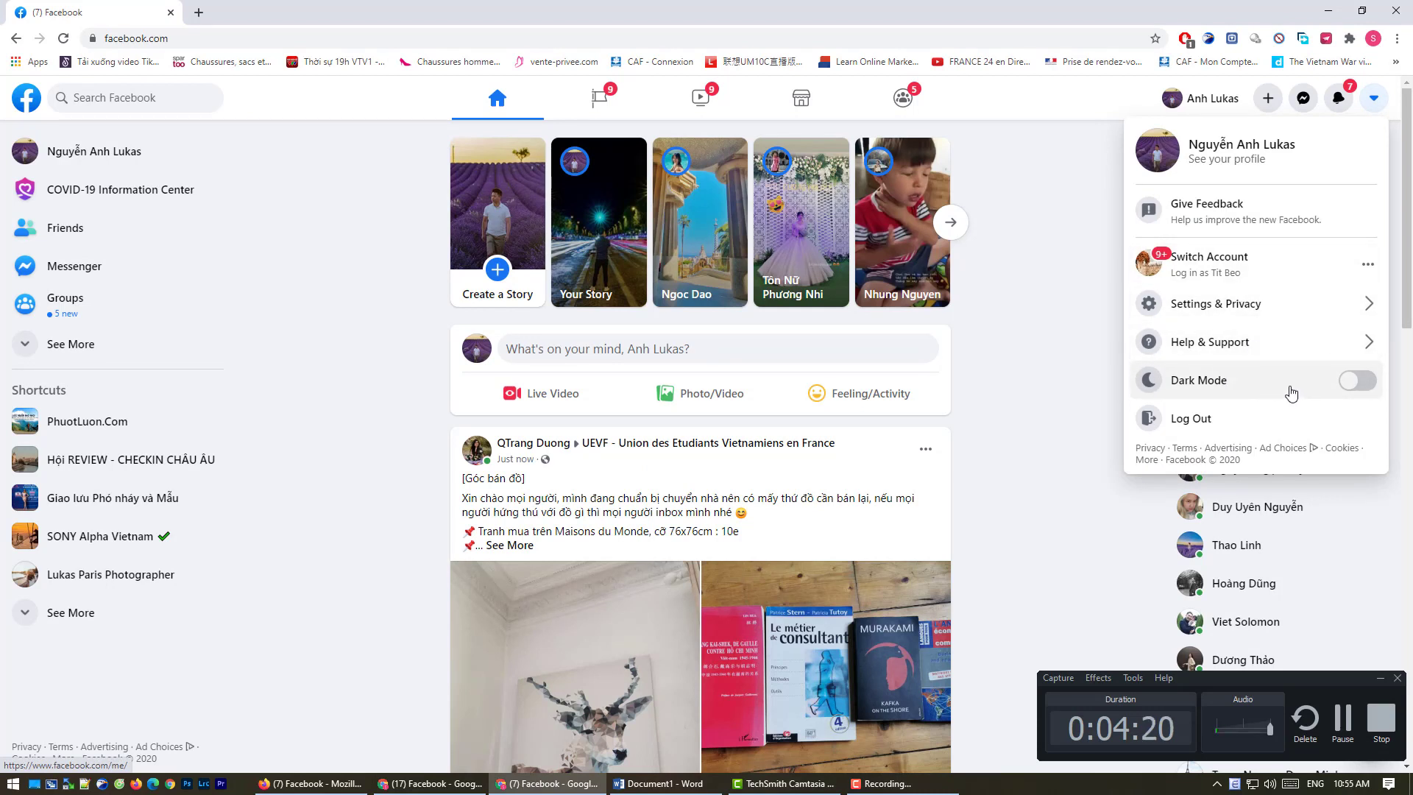
left_click(1068, 229)
Step: Back in the Word document, select the Chrome Web Store link for User-Agent Switcher for Chrome
left_click(659, 783)
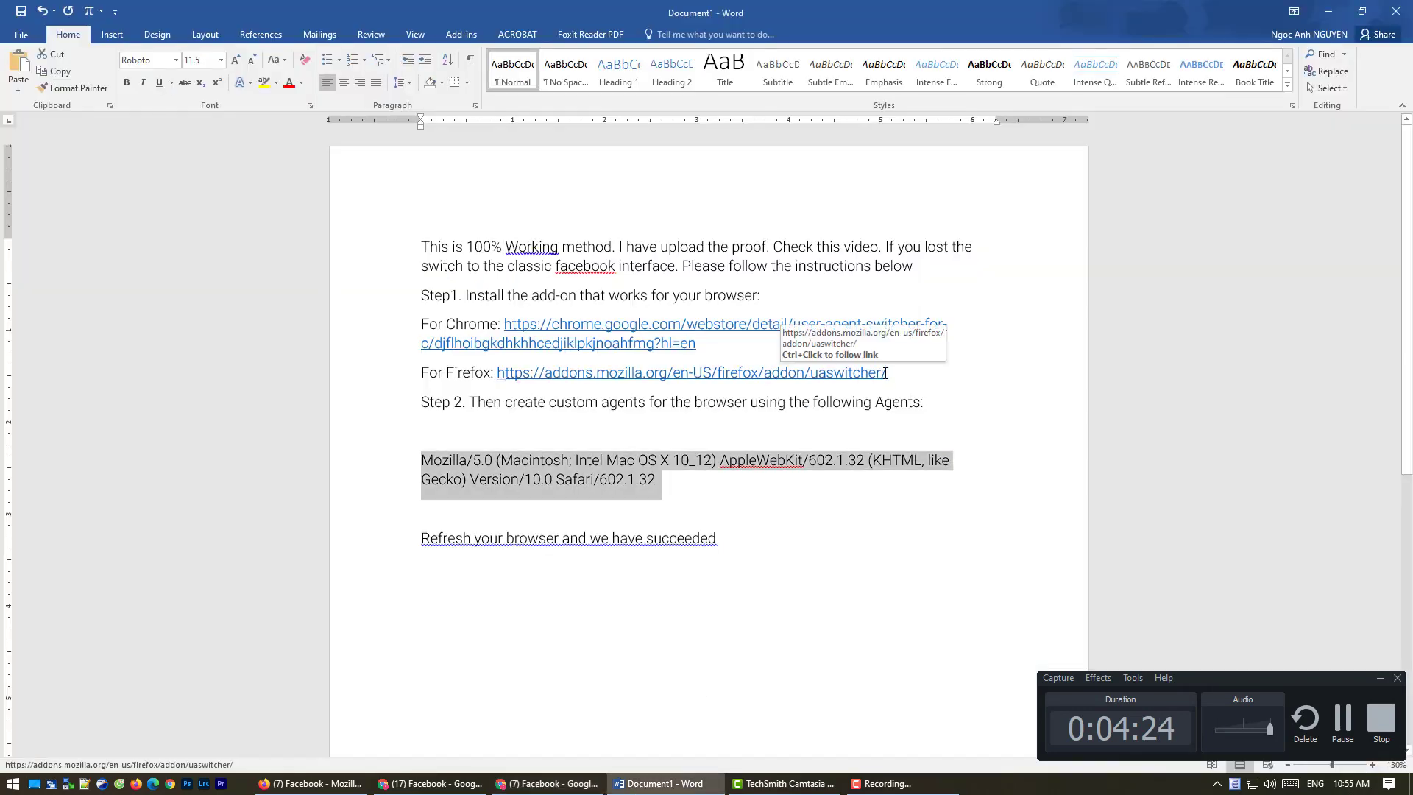
left_click_drag(721, 340, 526, 322)
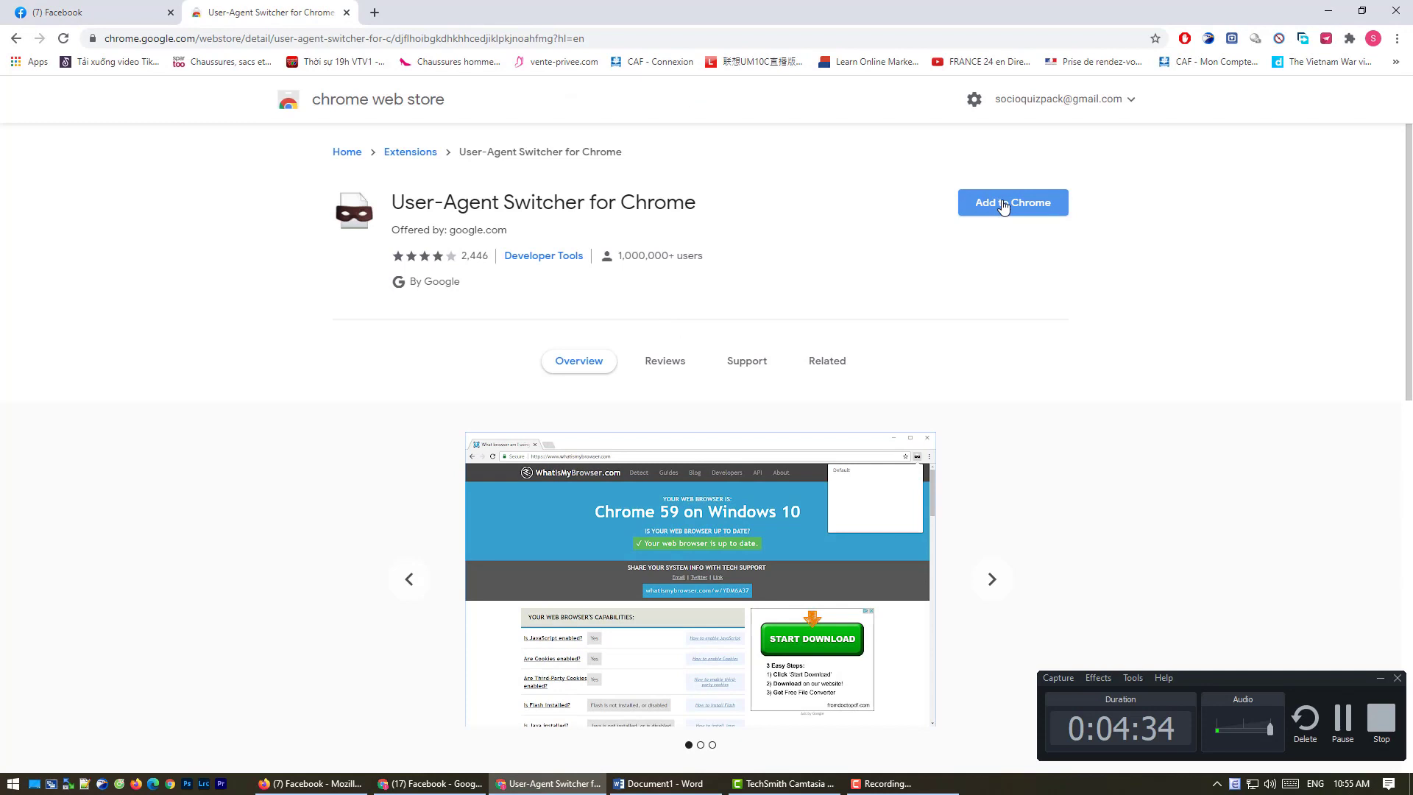
Step: Add User-Agent Switcher for Chrome to Chrome and show its actions in the Extensions menu
left_click(1002, 207)
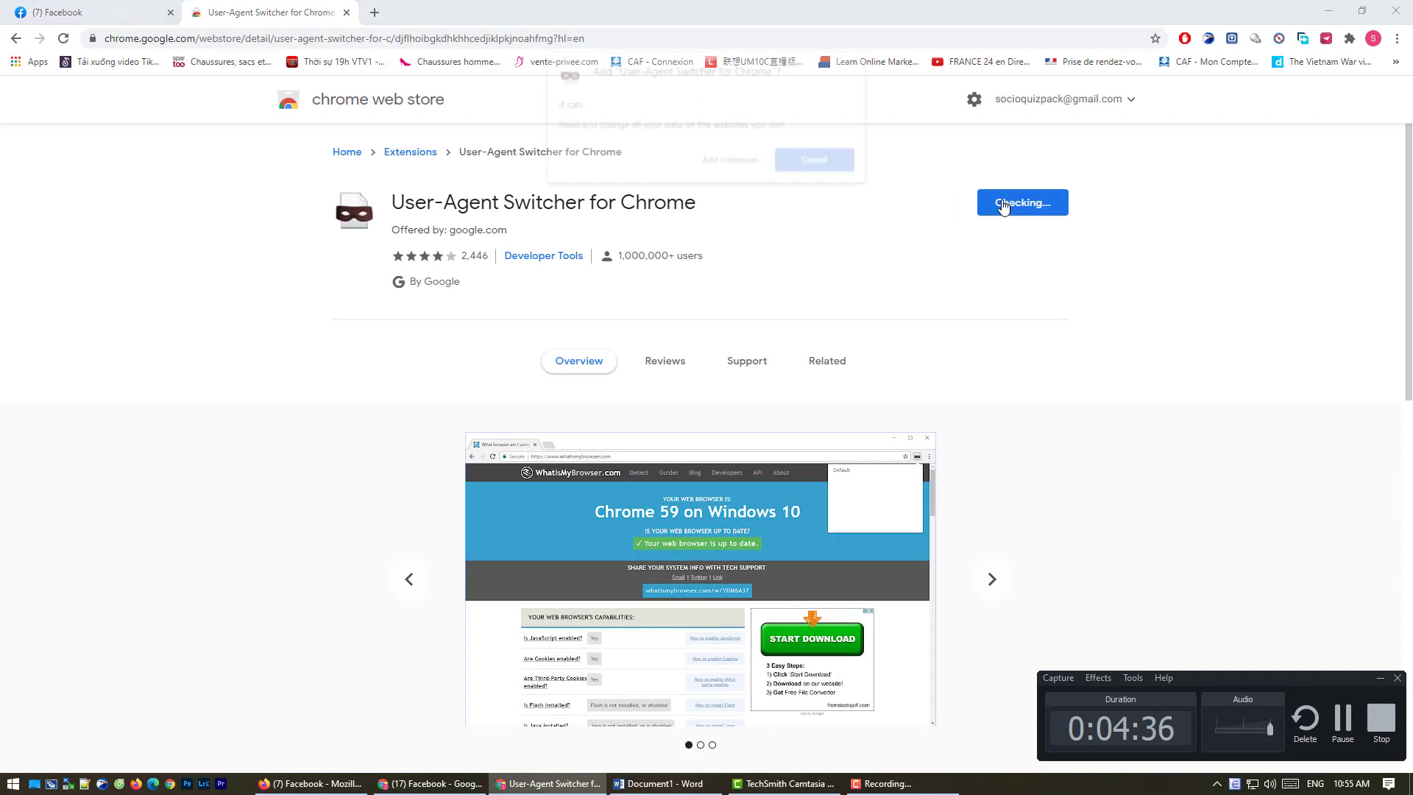
left_click(745, 163)
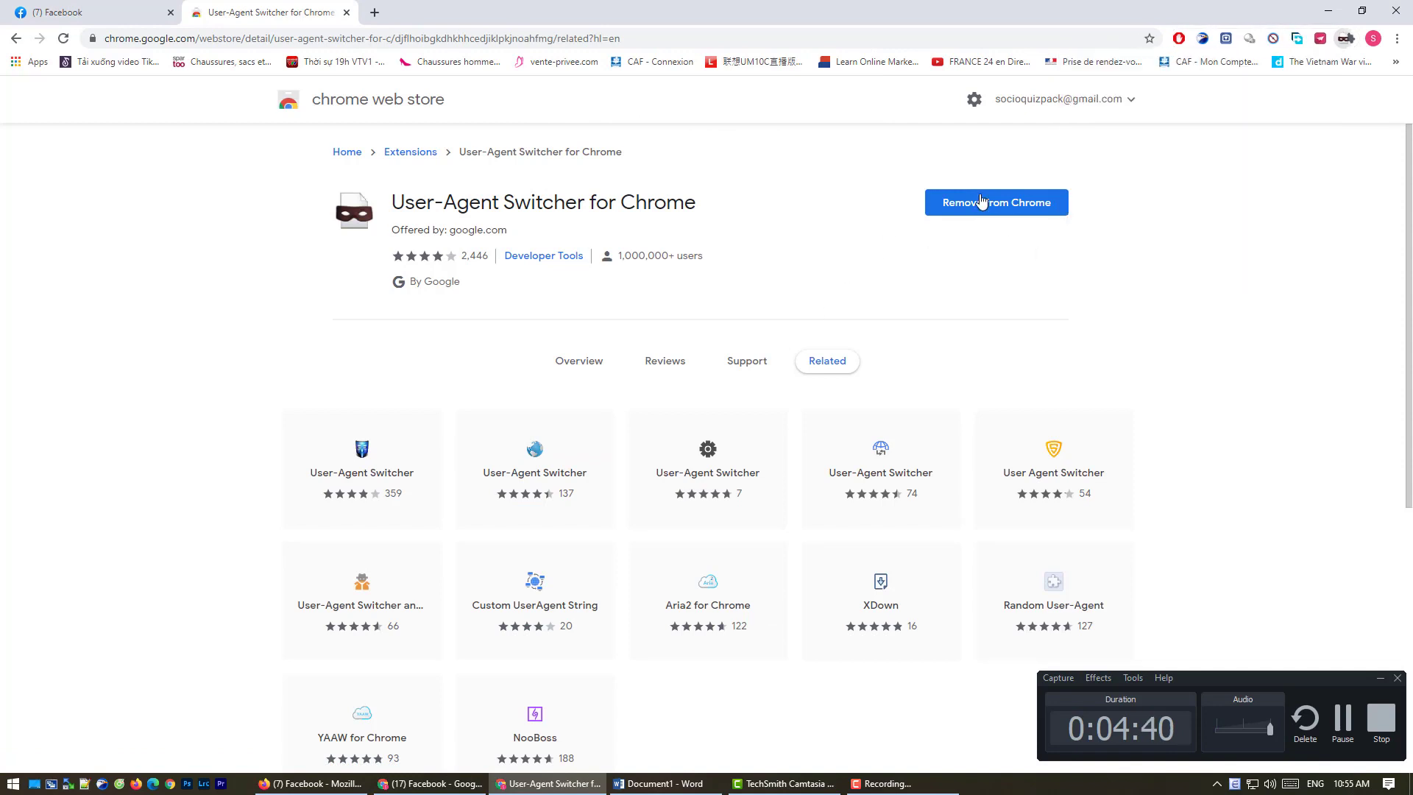
left_click(1349, 38)
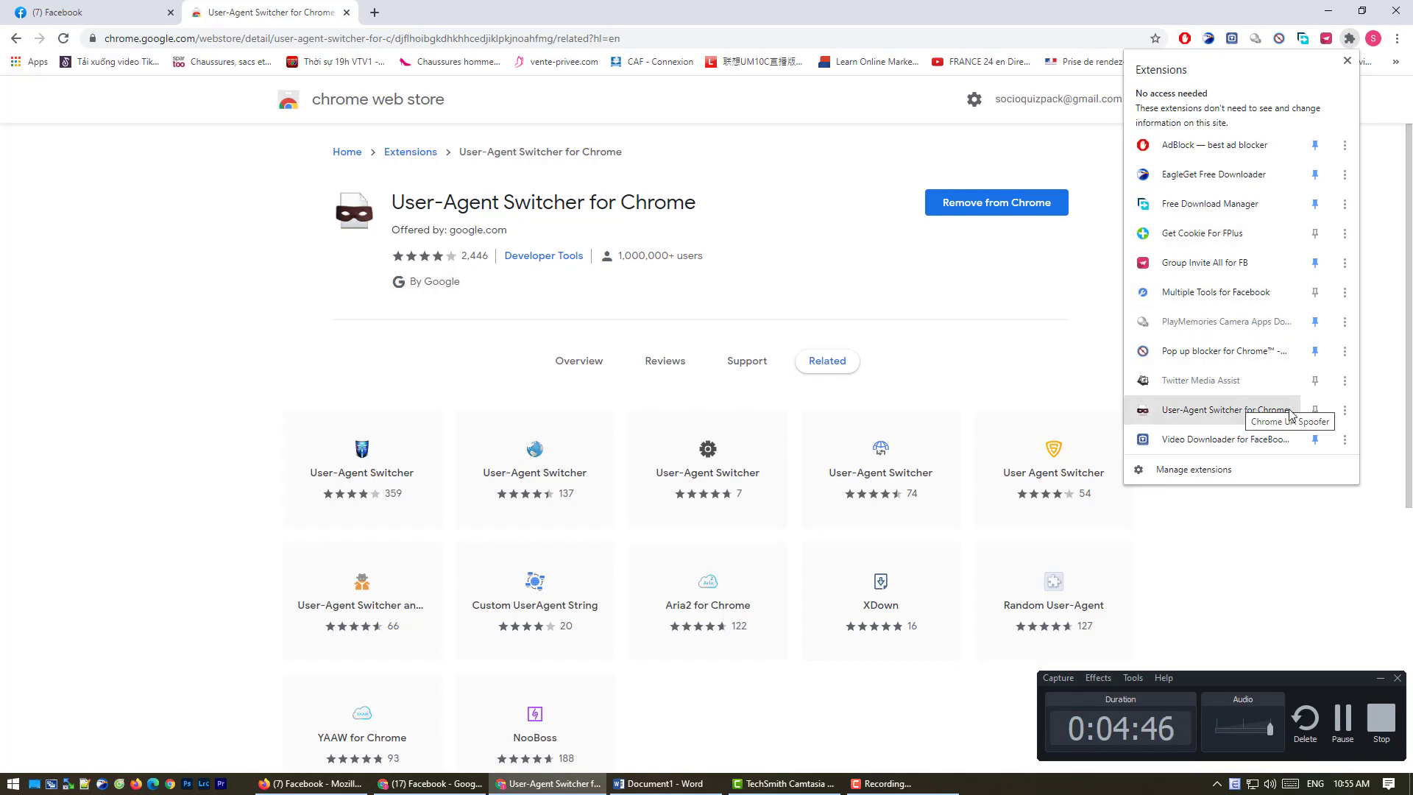
left_click(1343, 412)
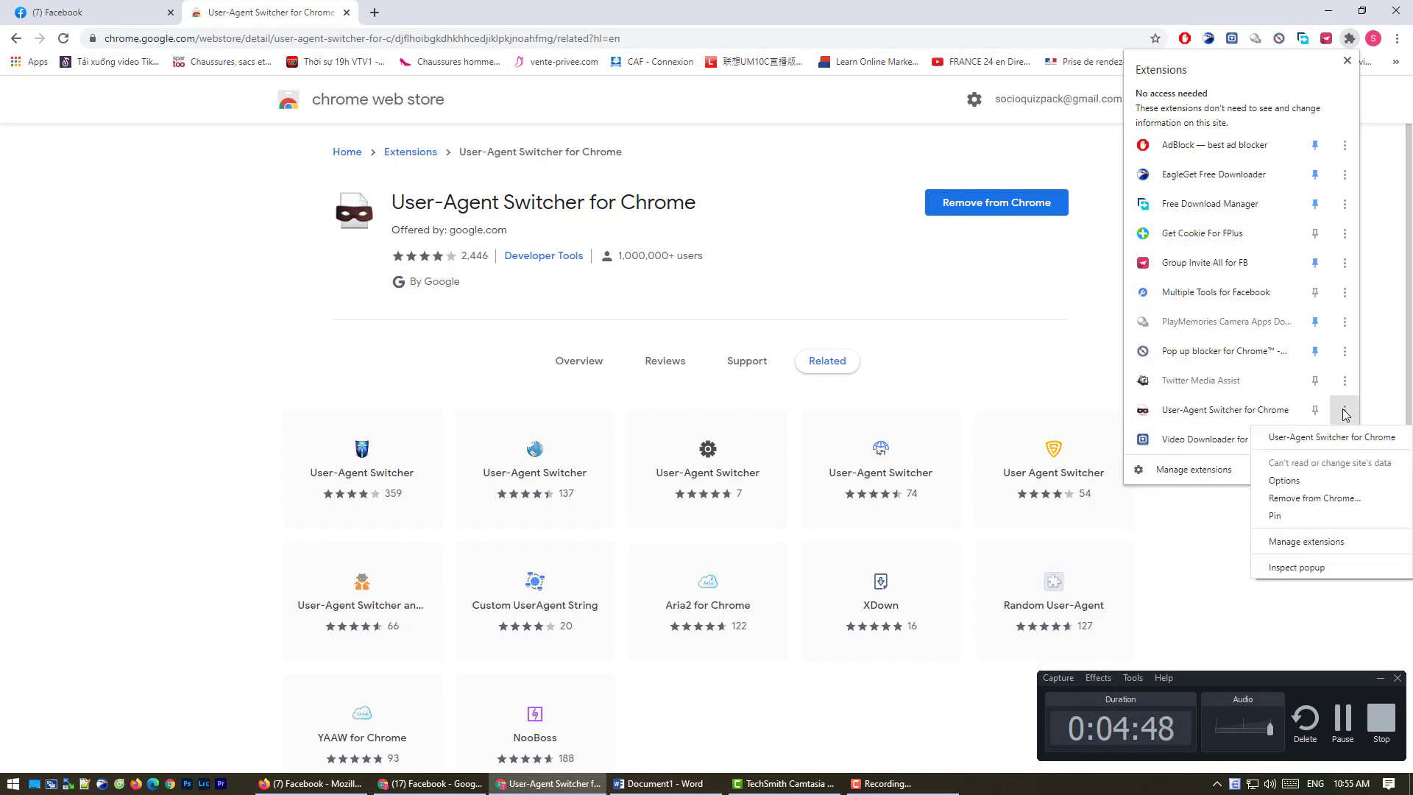
Step: Open the User-Agent Switcher options and start a new custom agent named 'Facboo'
left_click(1299, 481)
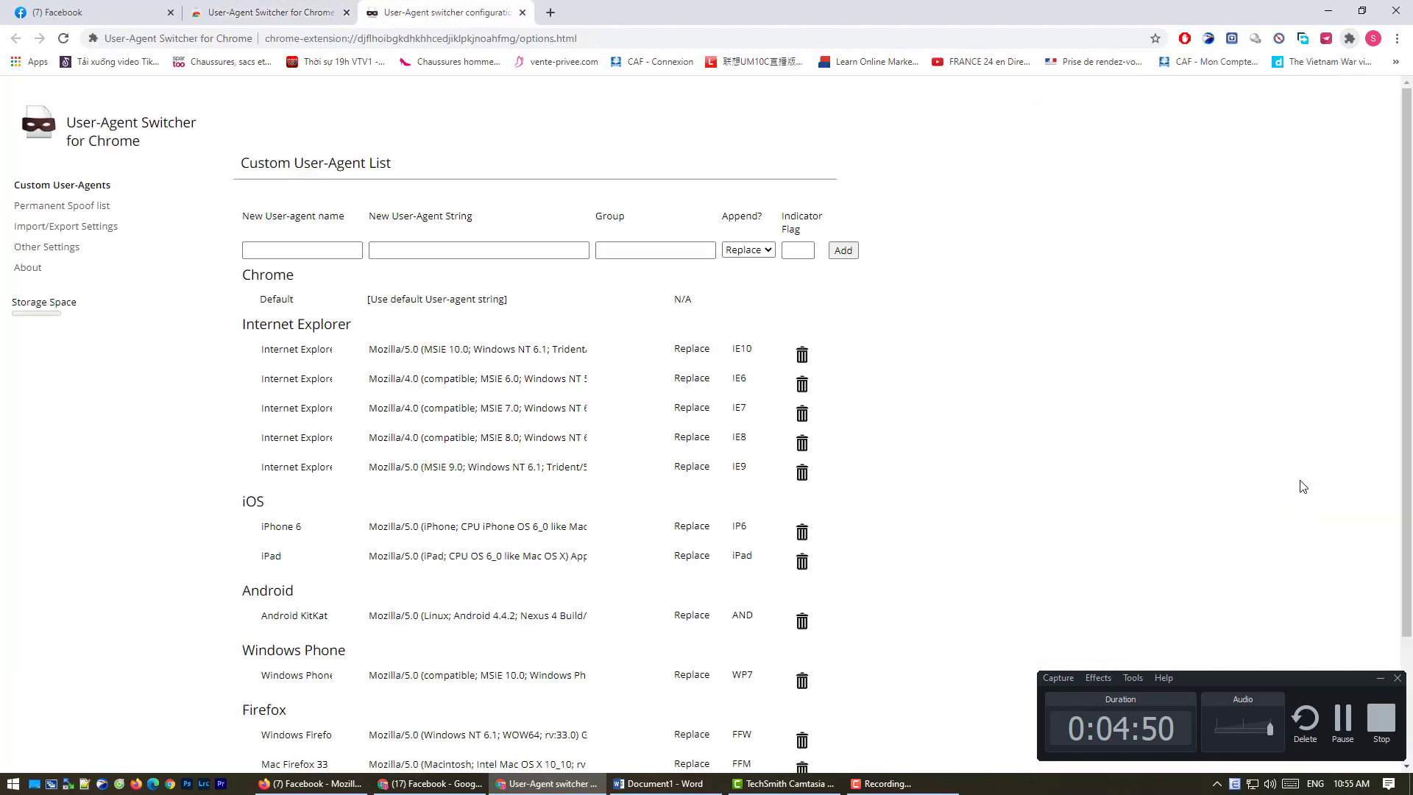
left_click(327, 246)
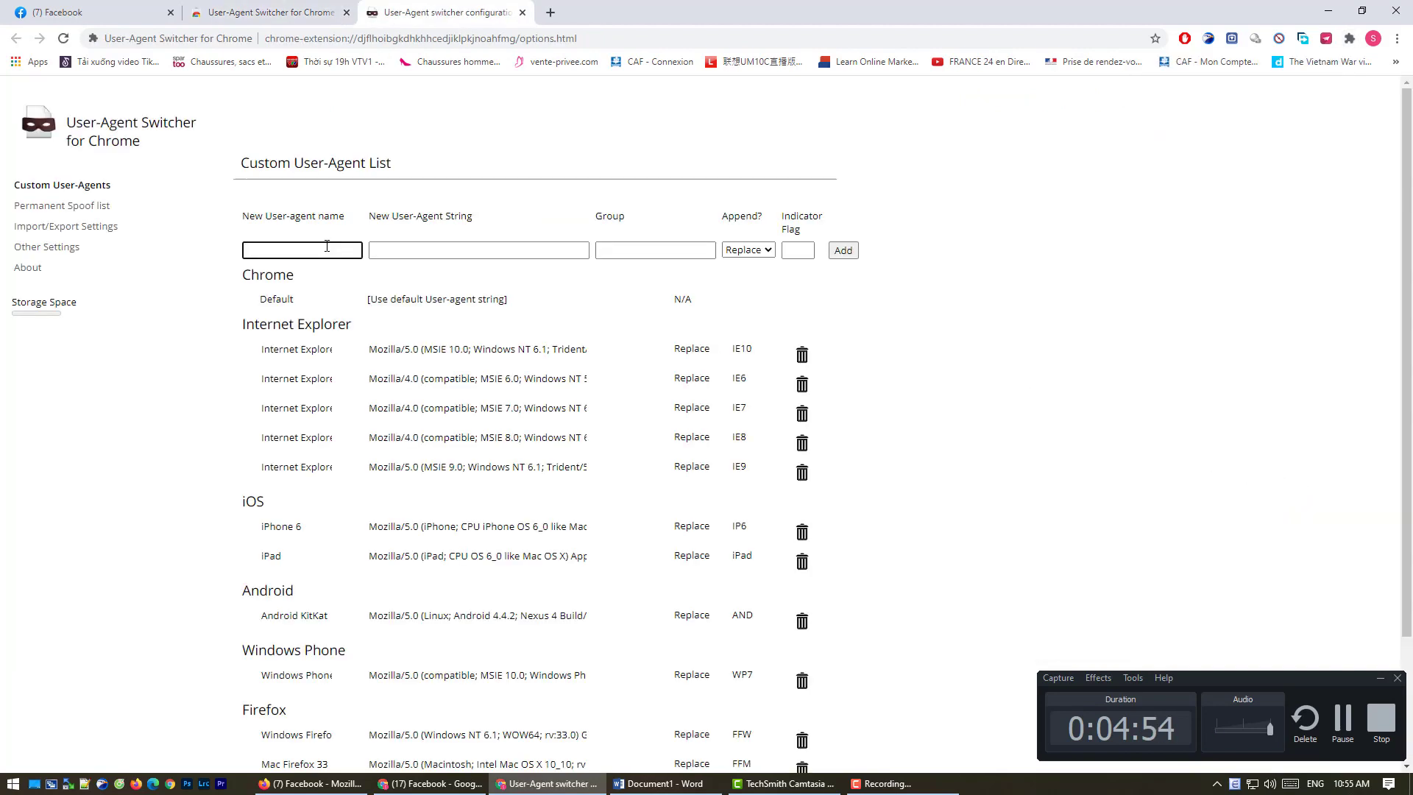
type("Facbook")
key("Tab")
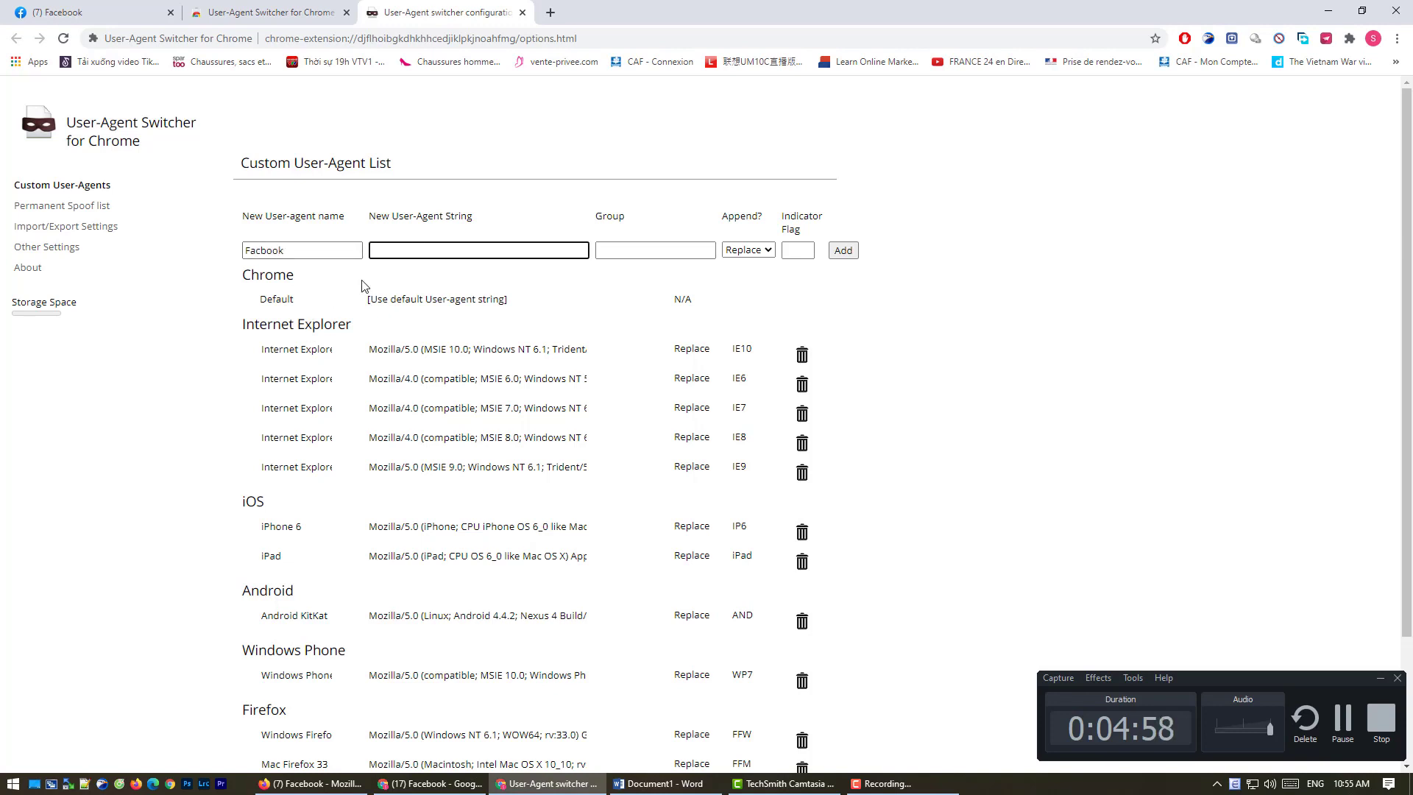
Step: Copy the Mac Safari user-agent string from the Word document and paste it into the entry
left_click(712, 782)
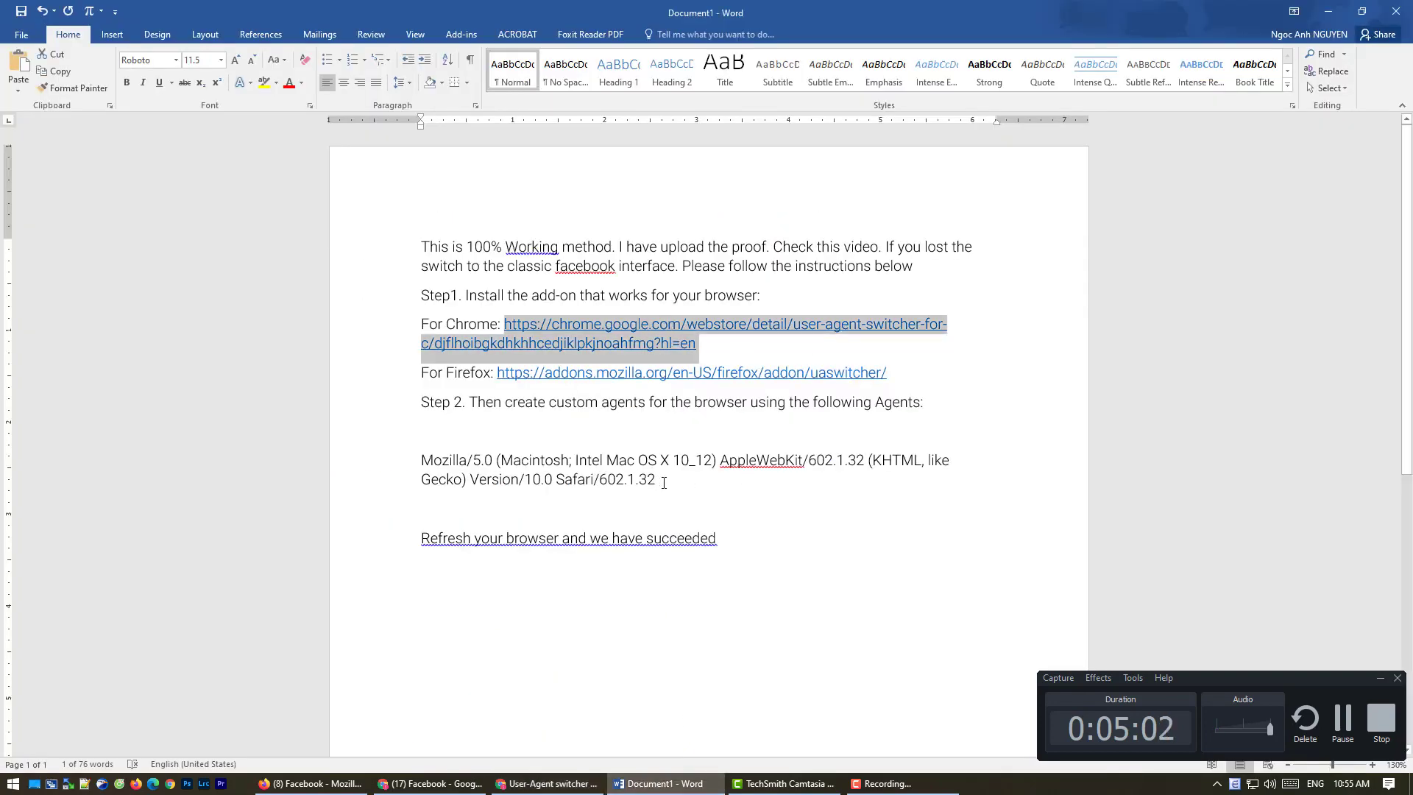
left_click_drag(663, 482, 422, 464)
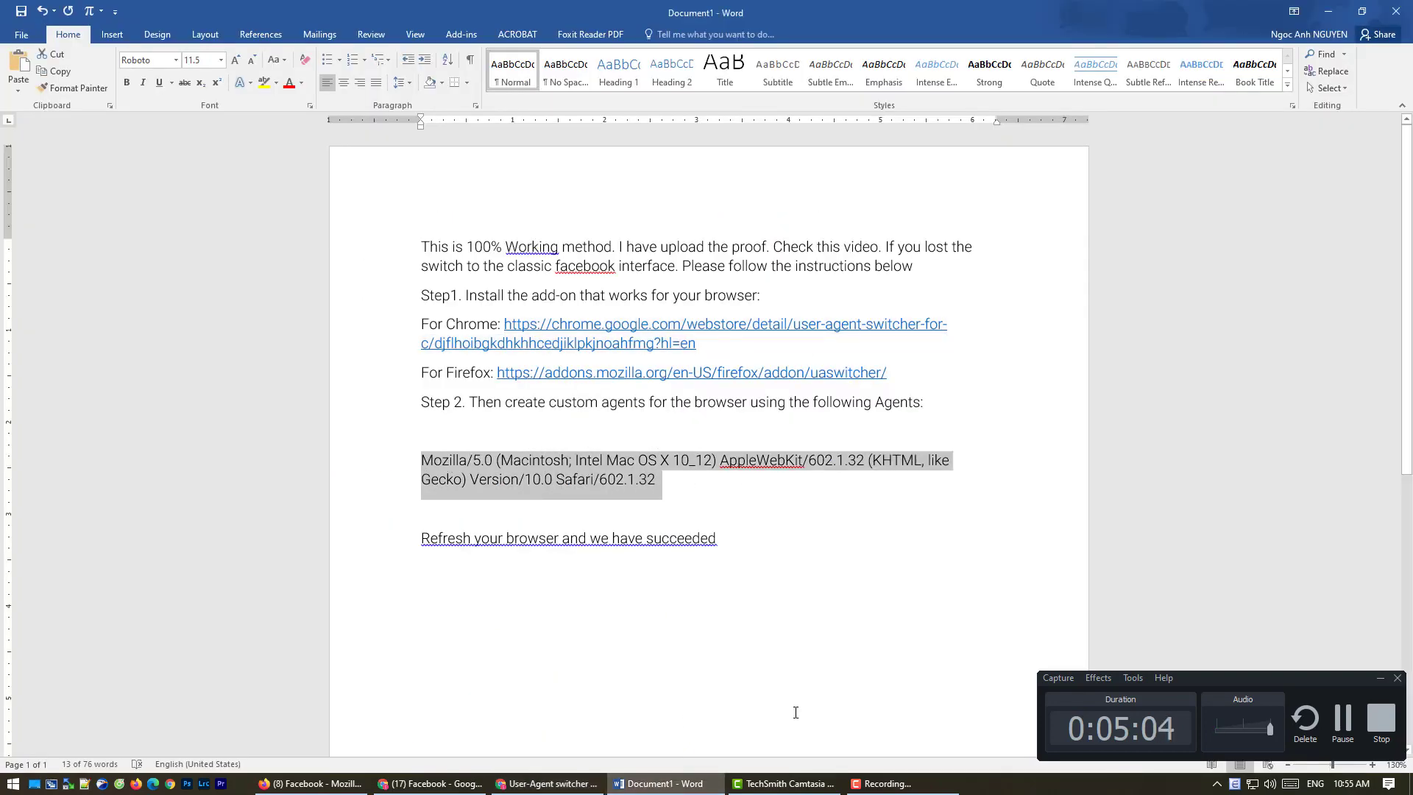
key("ctrl+c")
left_click(548, 783)
key("ctrl+v")
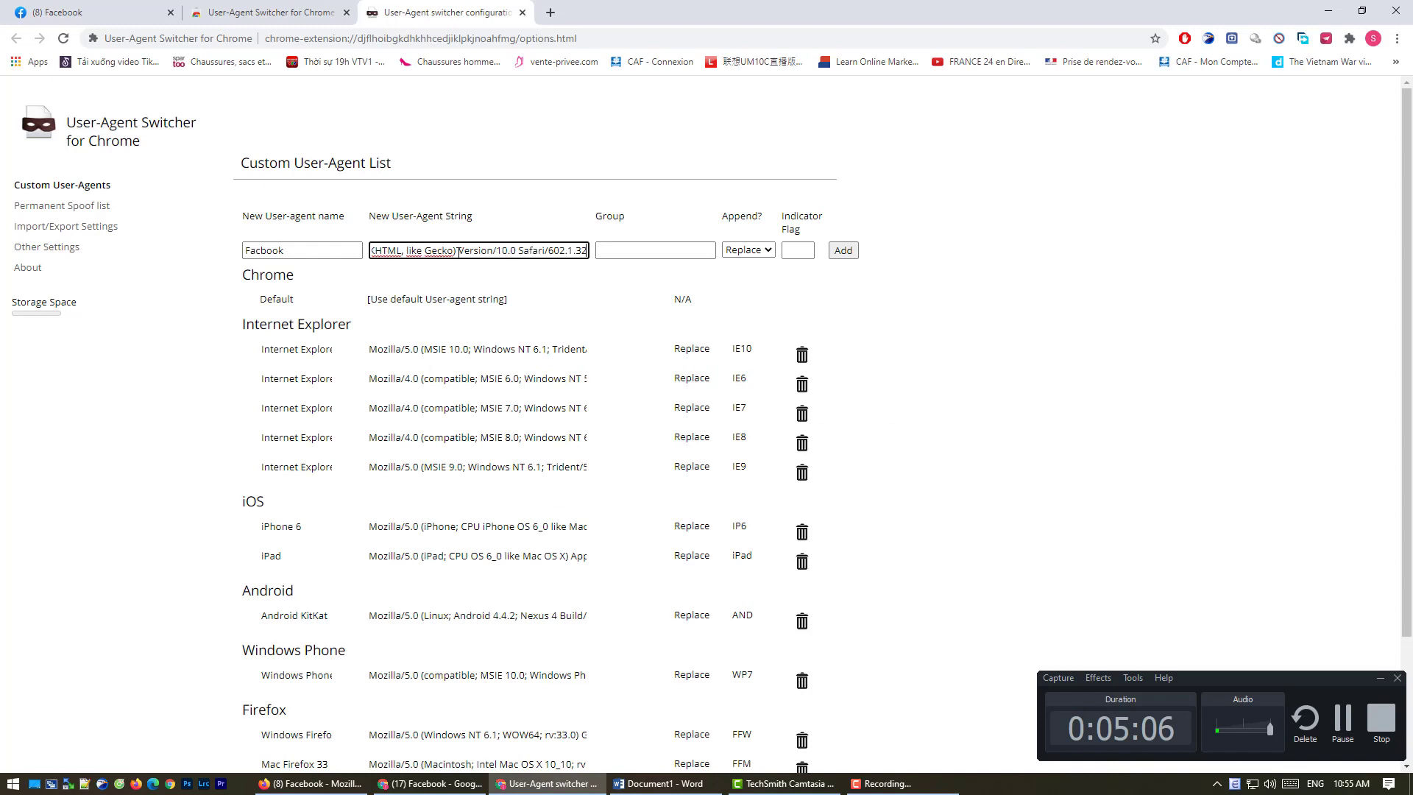
Step: Set the entry's group to Safari and fix the misspelled name to Facebook
left_click(642, 251)
type("Safari")
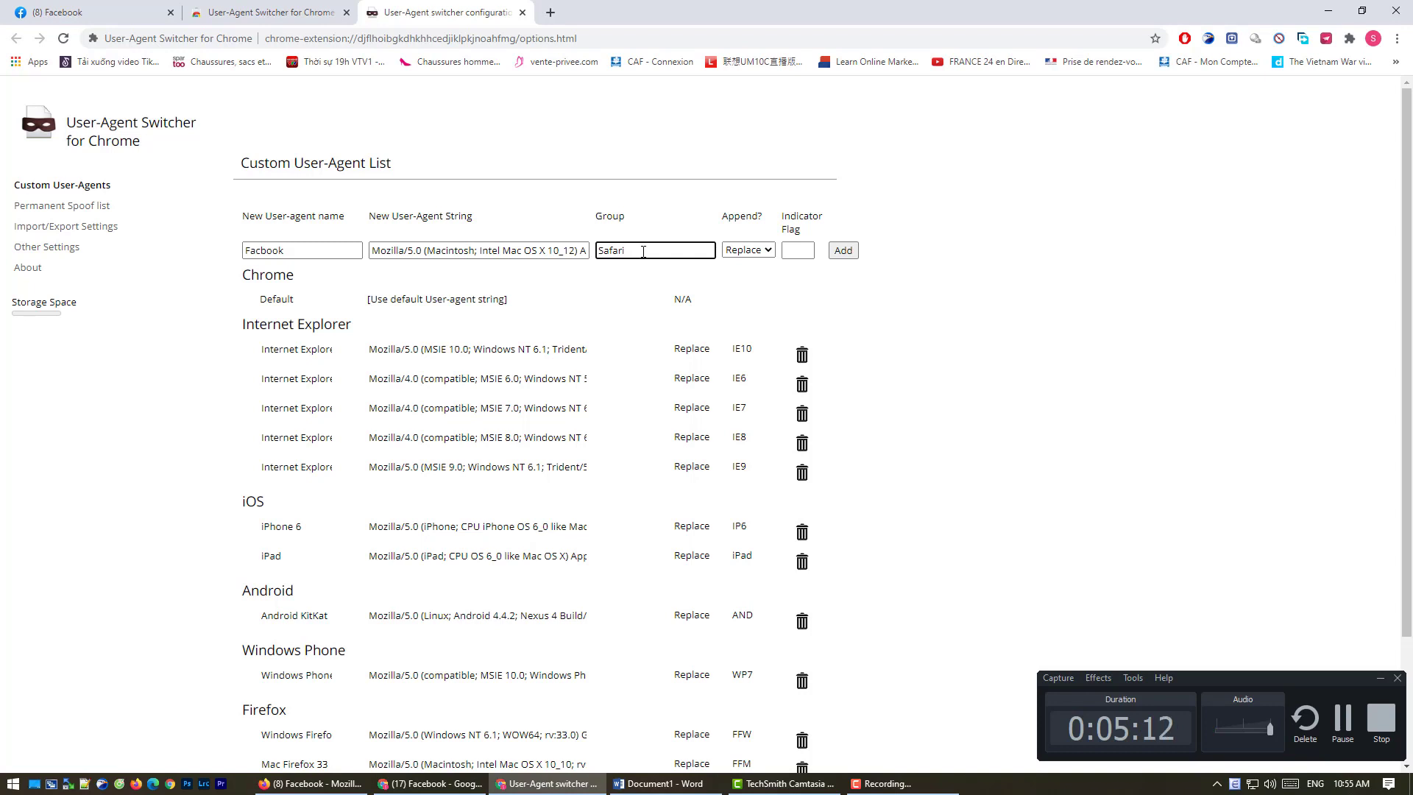
left_click(843, 250)
left_click(322, 249)
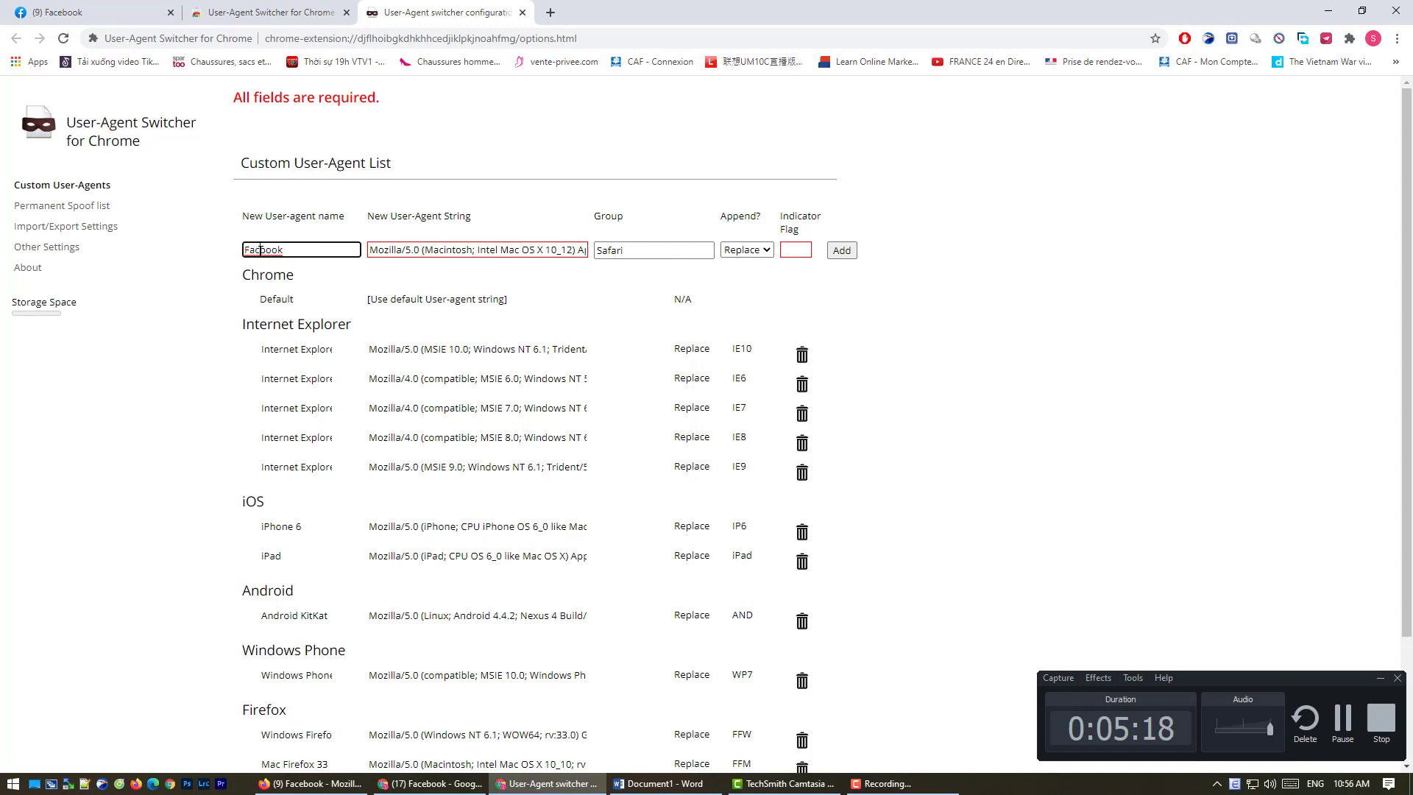
left_click(570, 250)
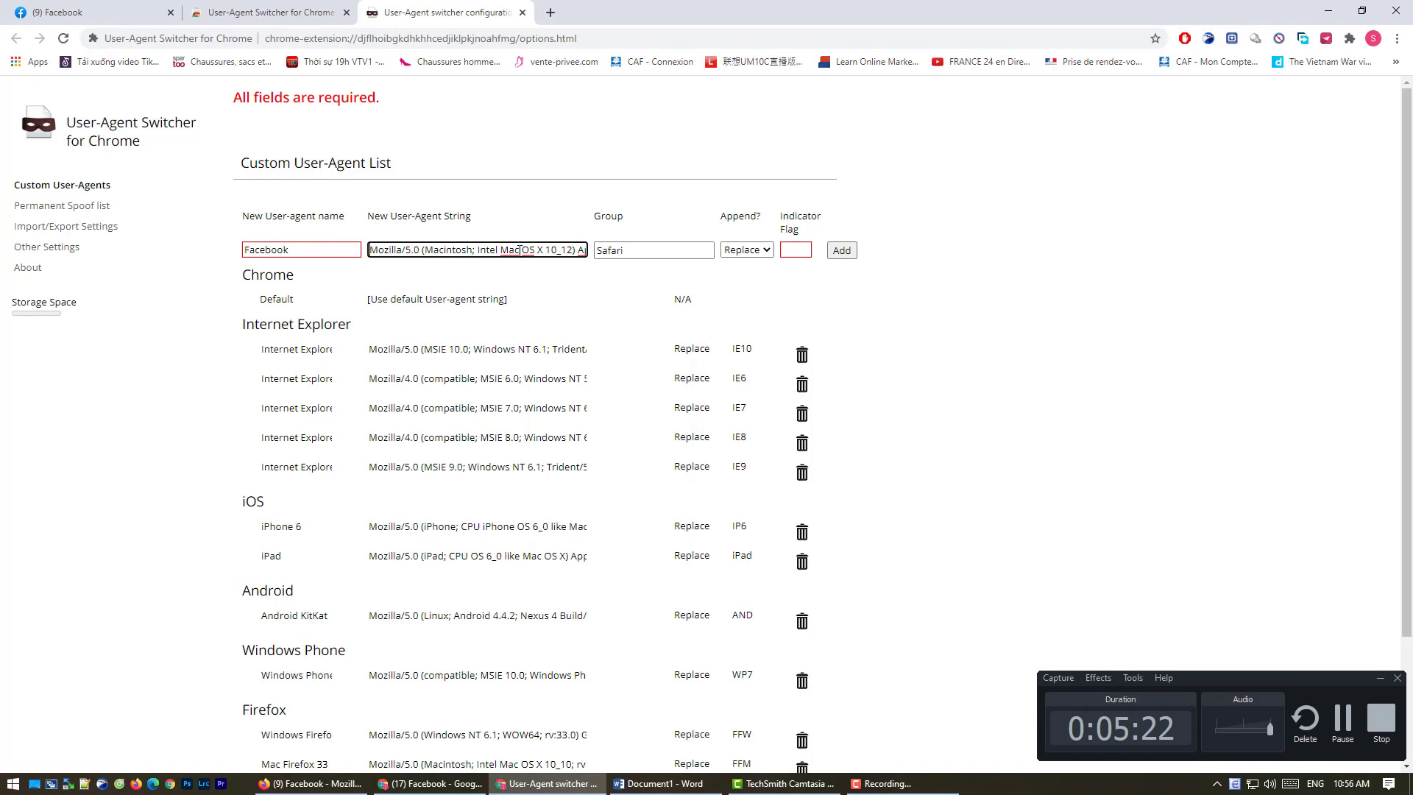
key("ctrl+a")
Step: Set the indicator flag to IE8 and add the Facebook entry to the custom list
left_click(917, 269)
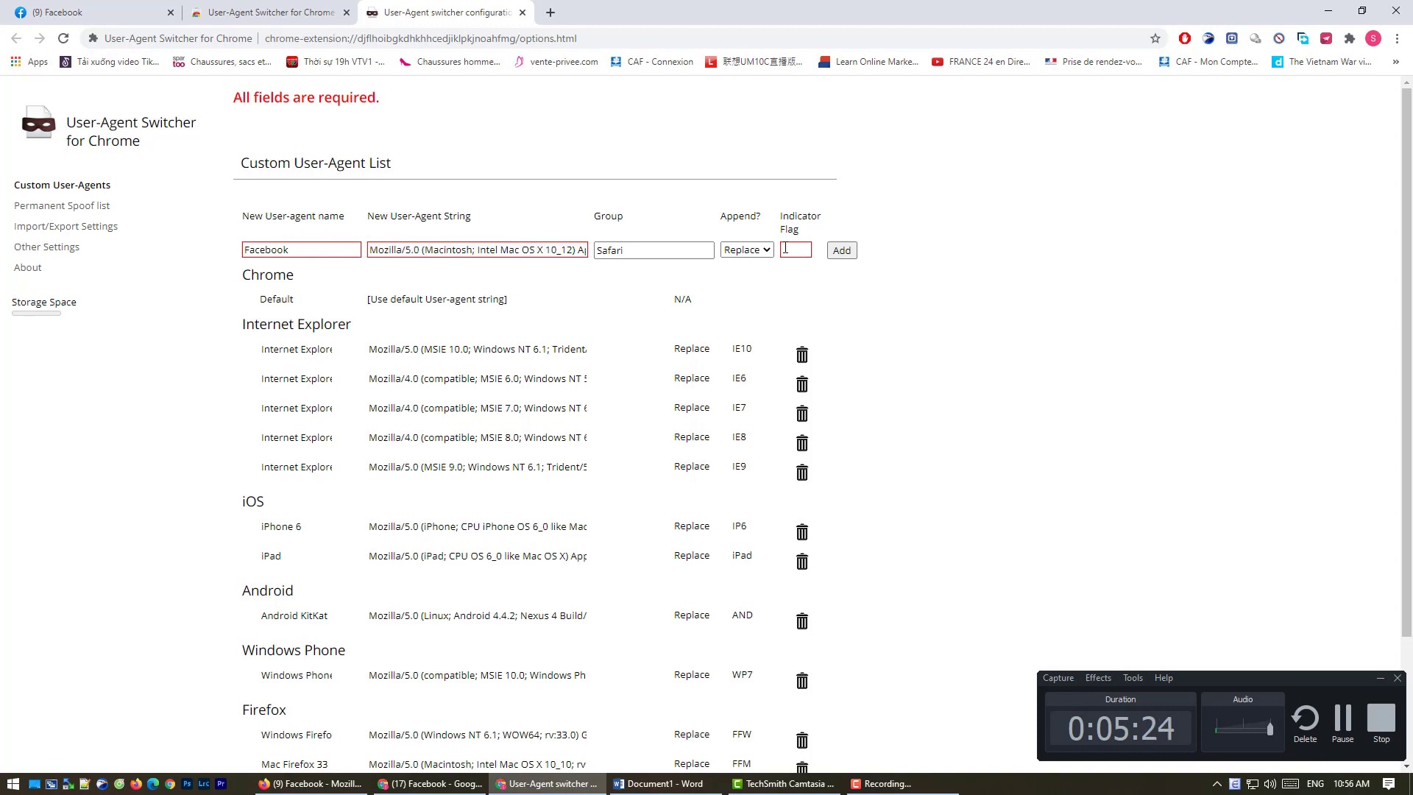
left_click(796, 247)
scroll(861, 309, "down", 2)
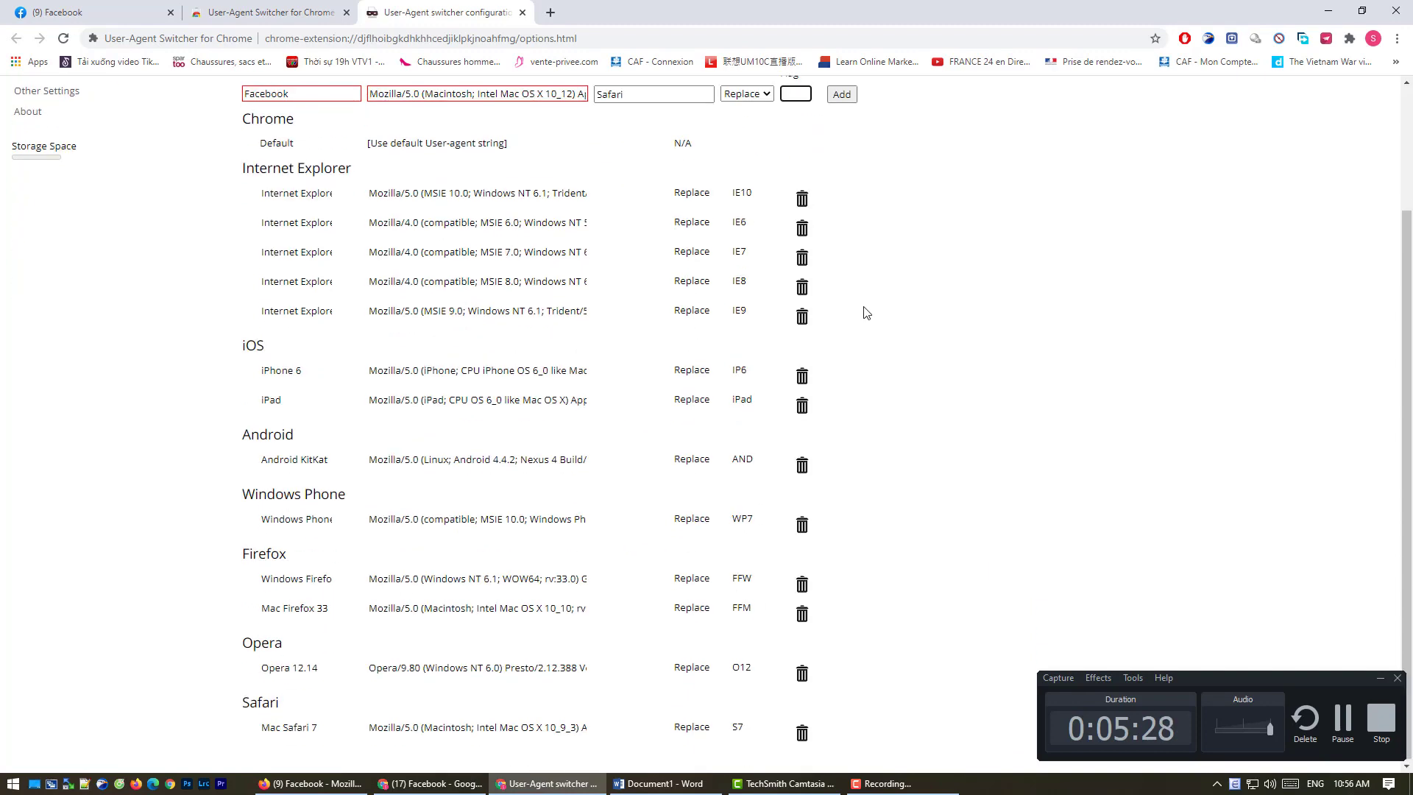
scroll(861, 309, "up", 2)
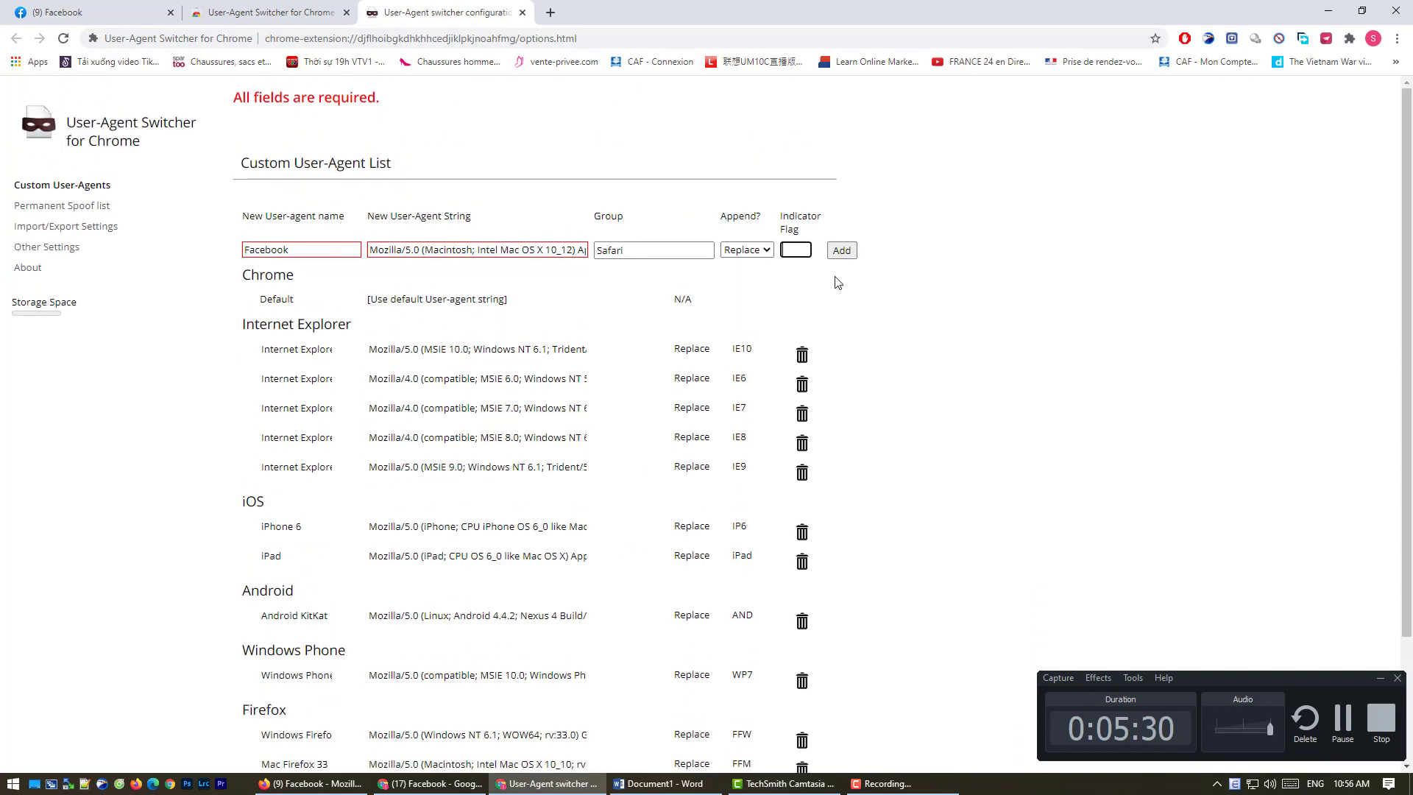
type("IE8")
left_click(841, 250)
scroll(851, 327, "down", 1)
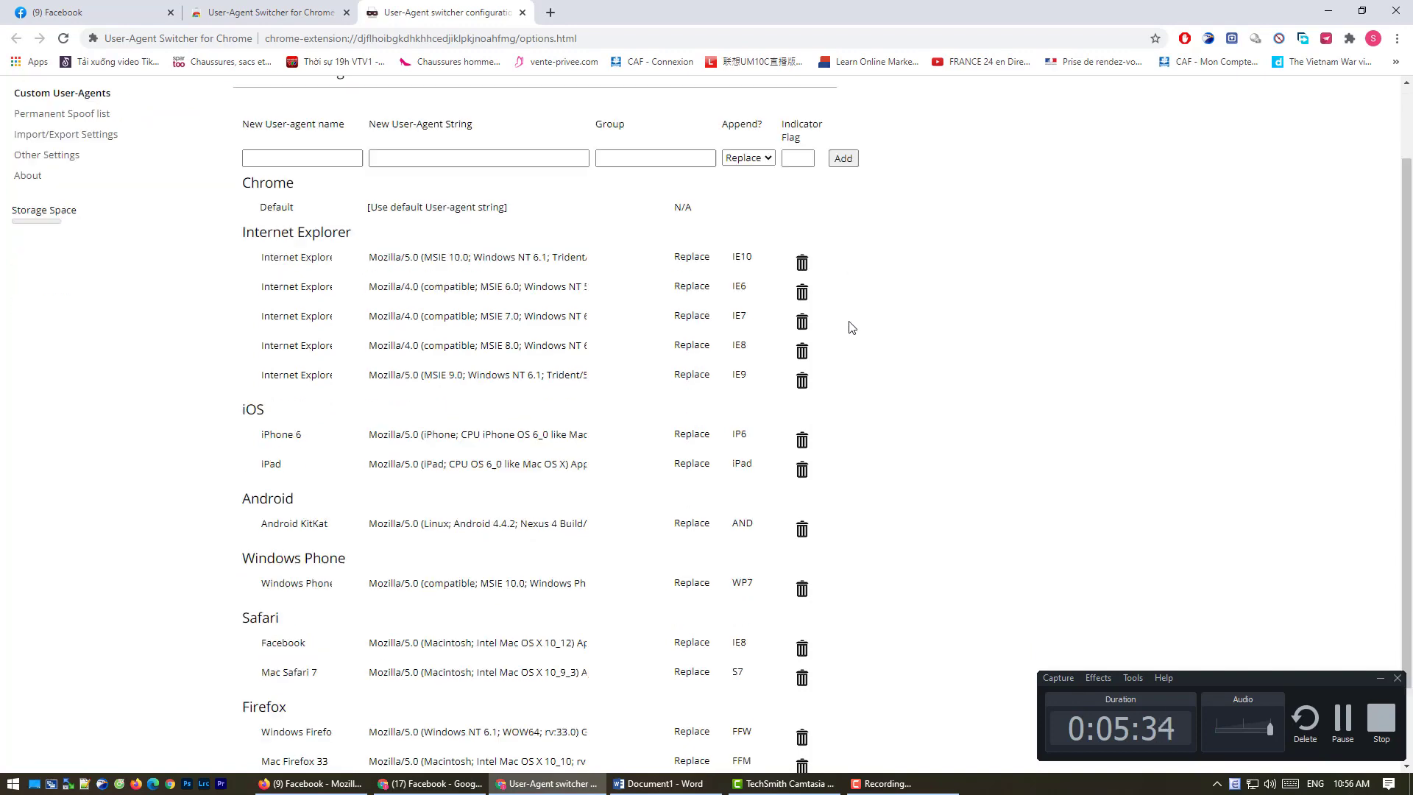
scroll(849, 326, "down", 1)
scroll(848, 325, "up", 2)
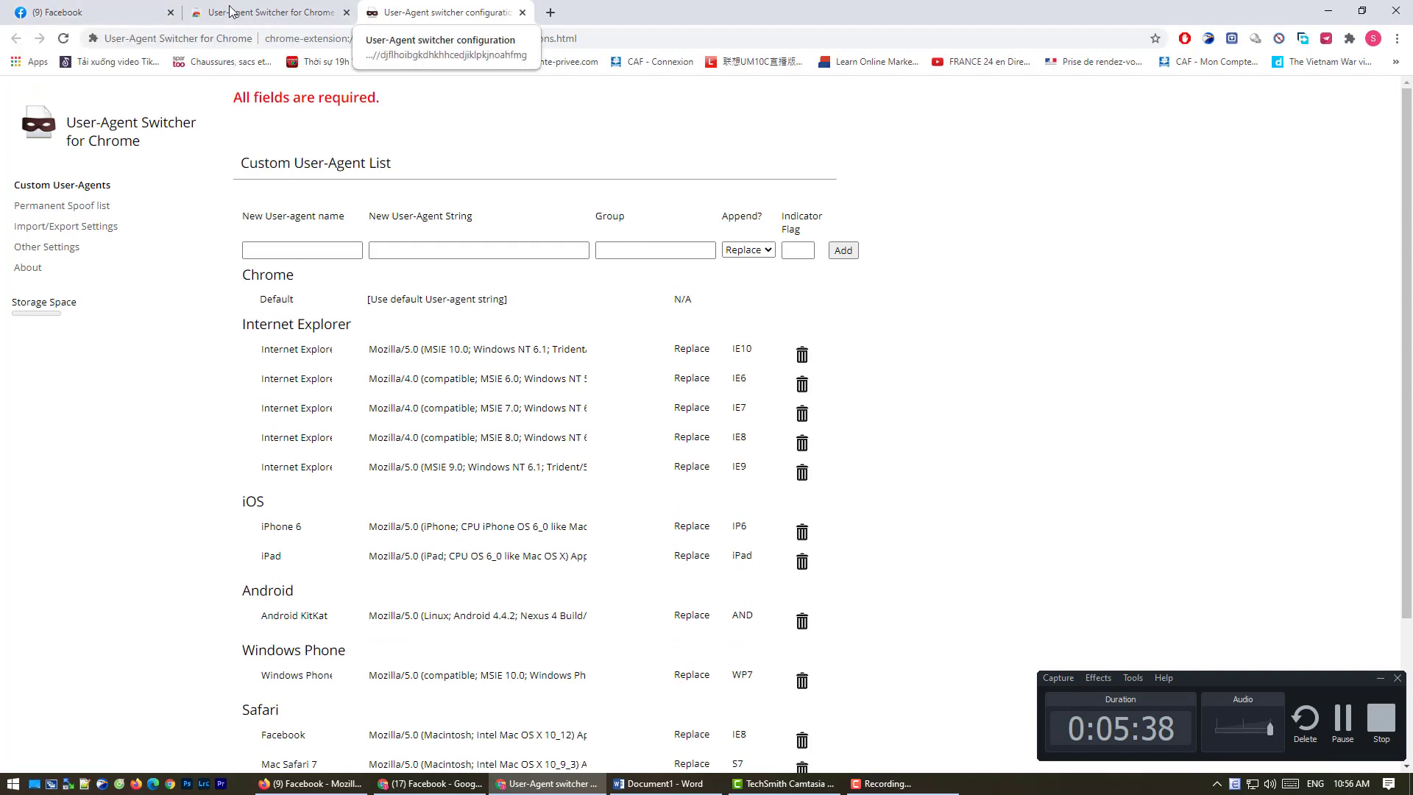
Step: On the Facebook tab, apply the custom Facebook agent from User-Agent Switcher's Safari group
left_click(111, 12)
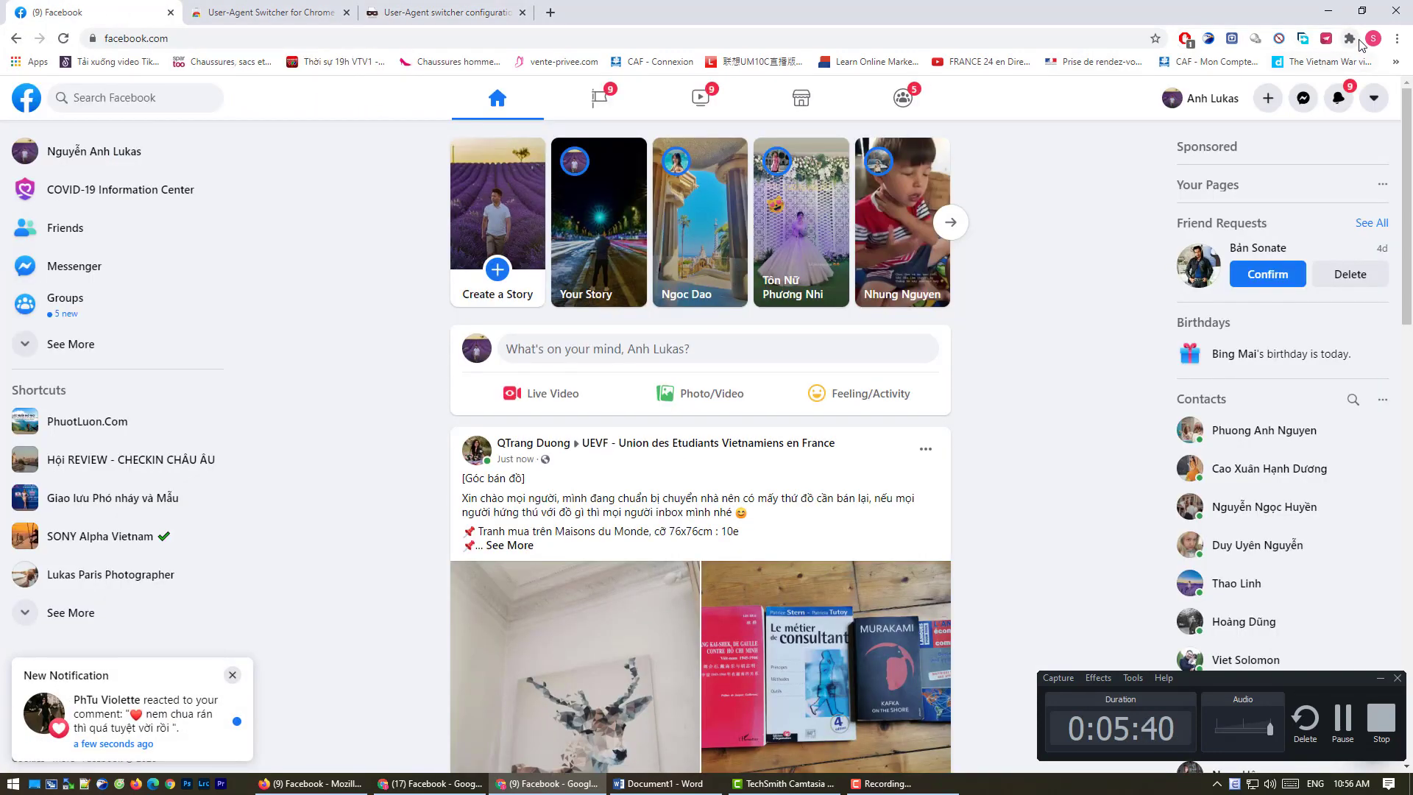
left_click(1349, 39)
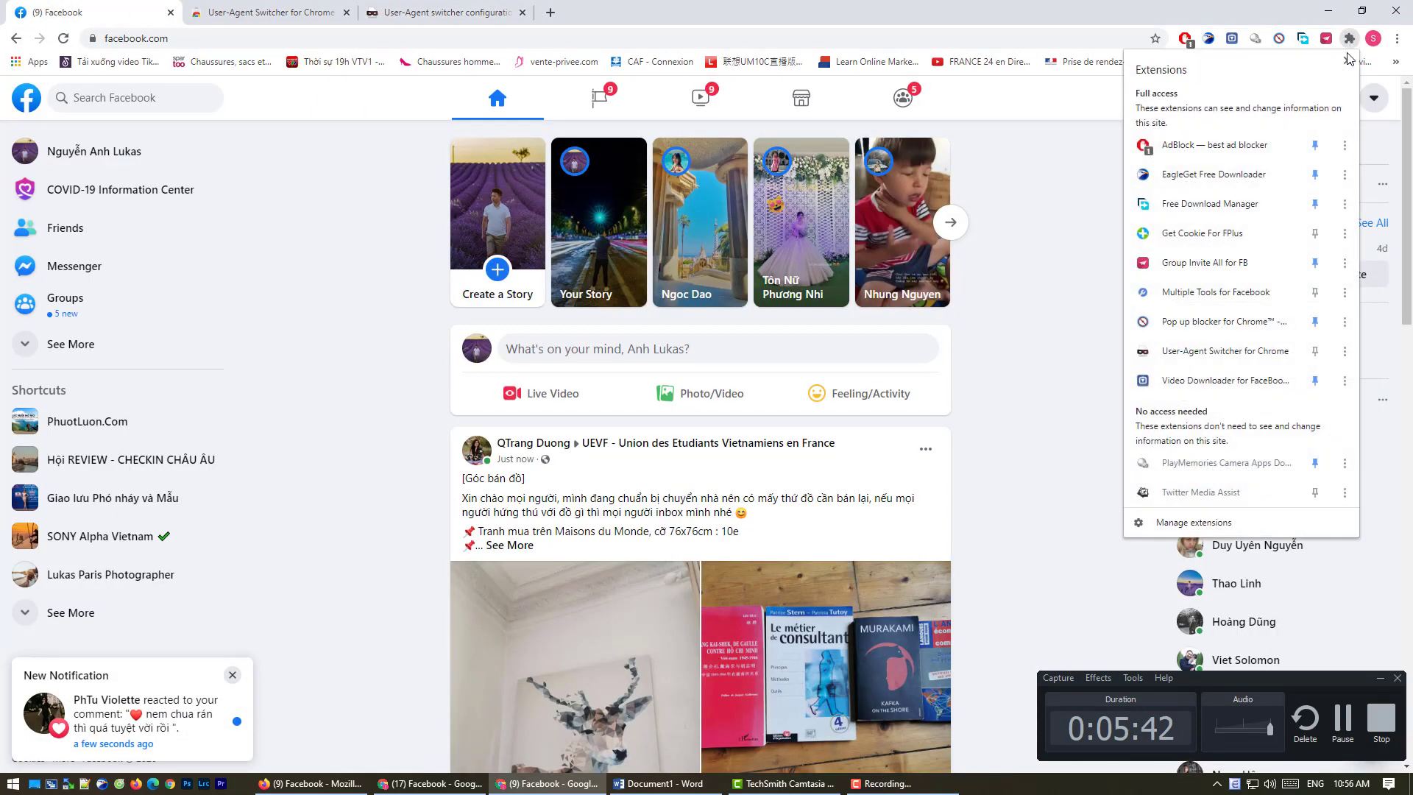
left_click(1243, 351)
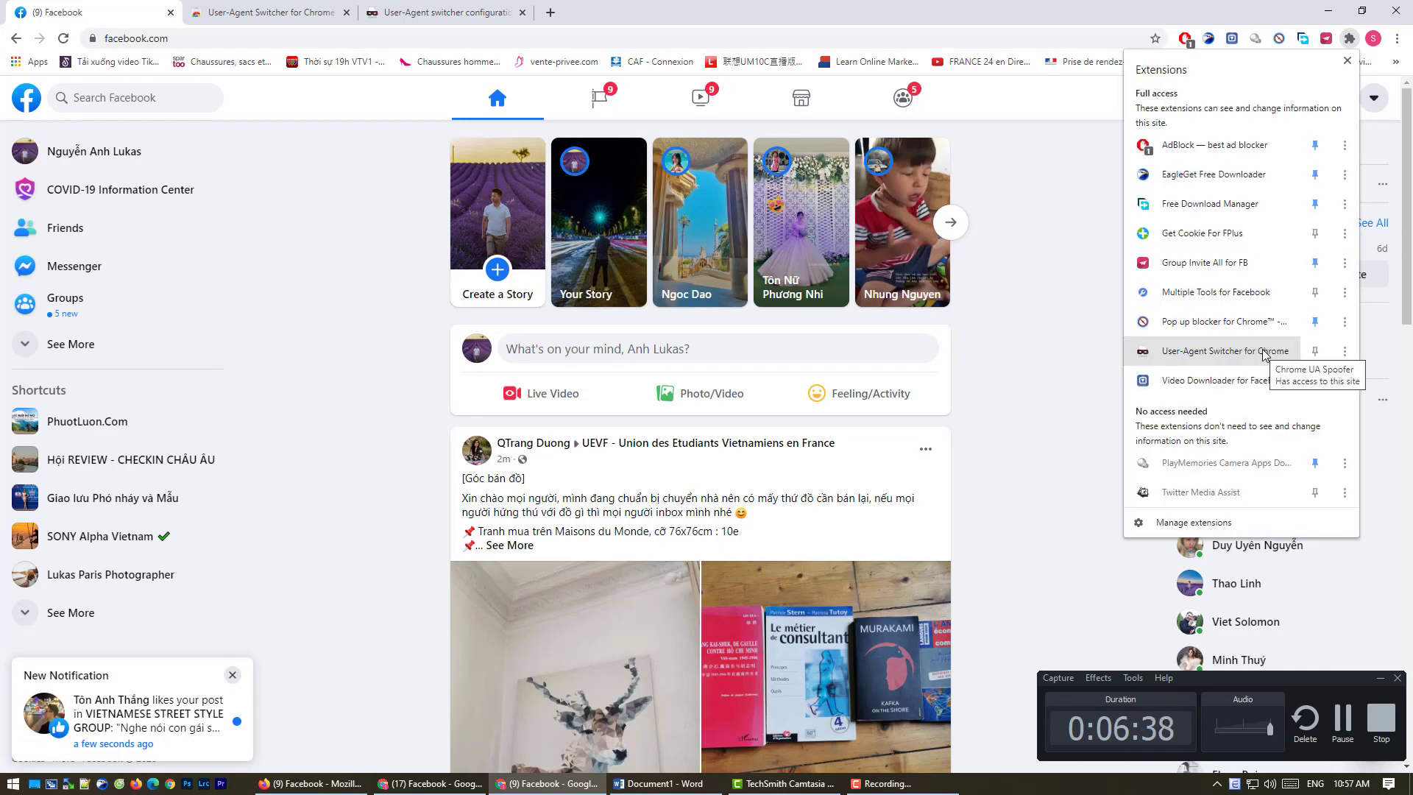
left_click(1263, 353)
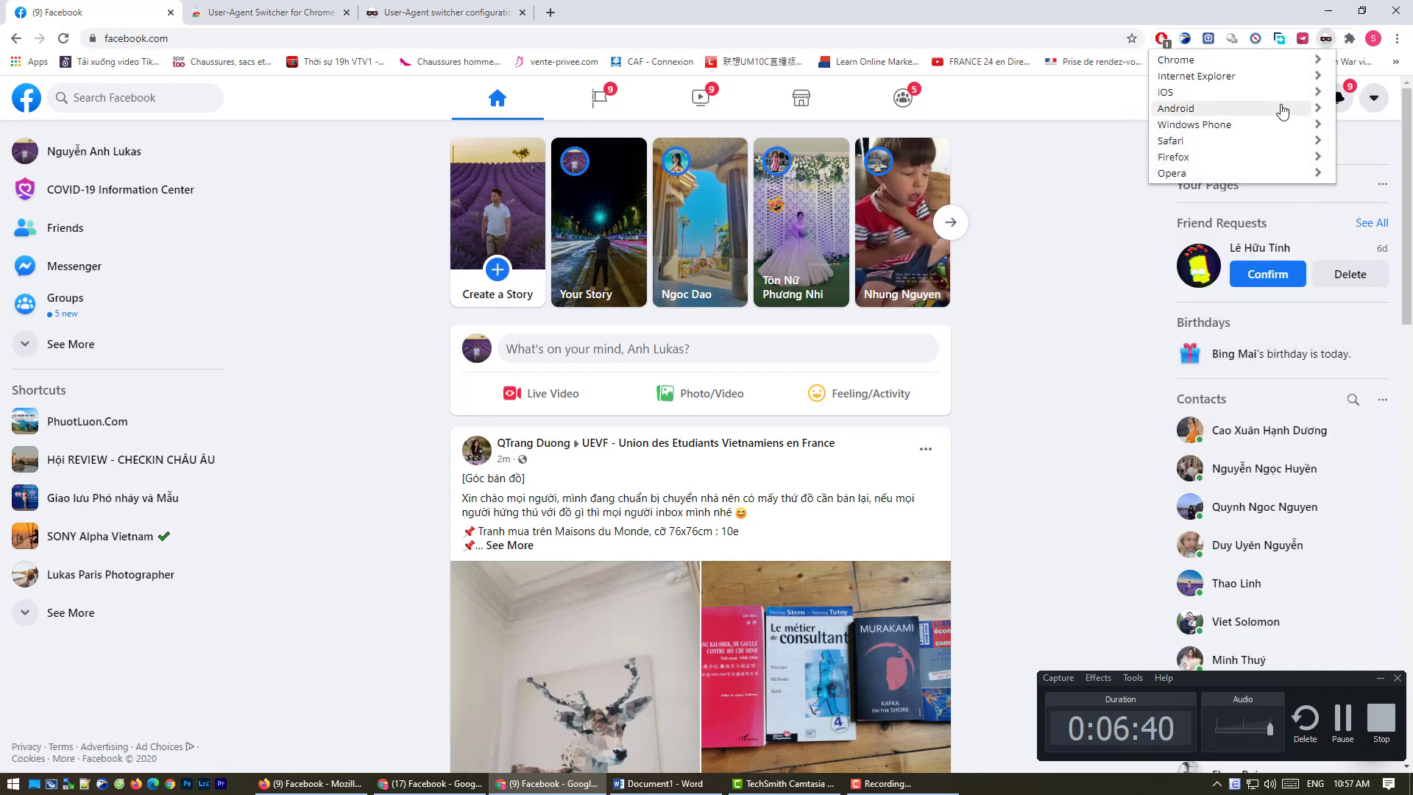
left_click(1262, 141)
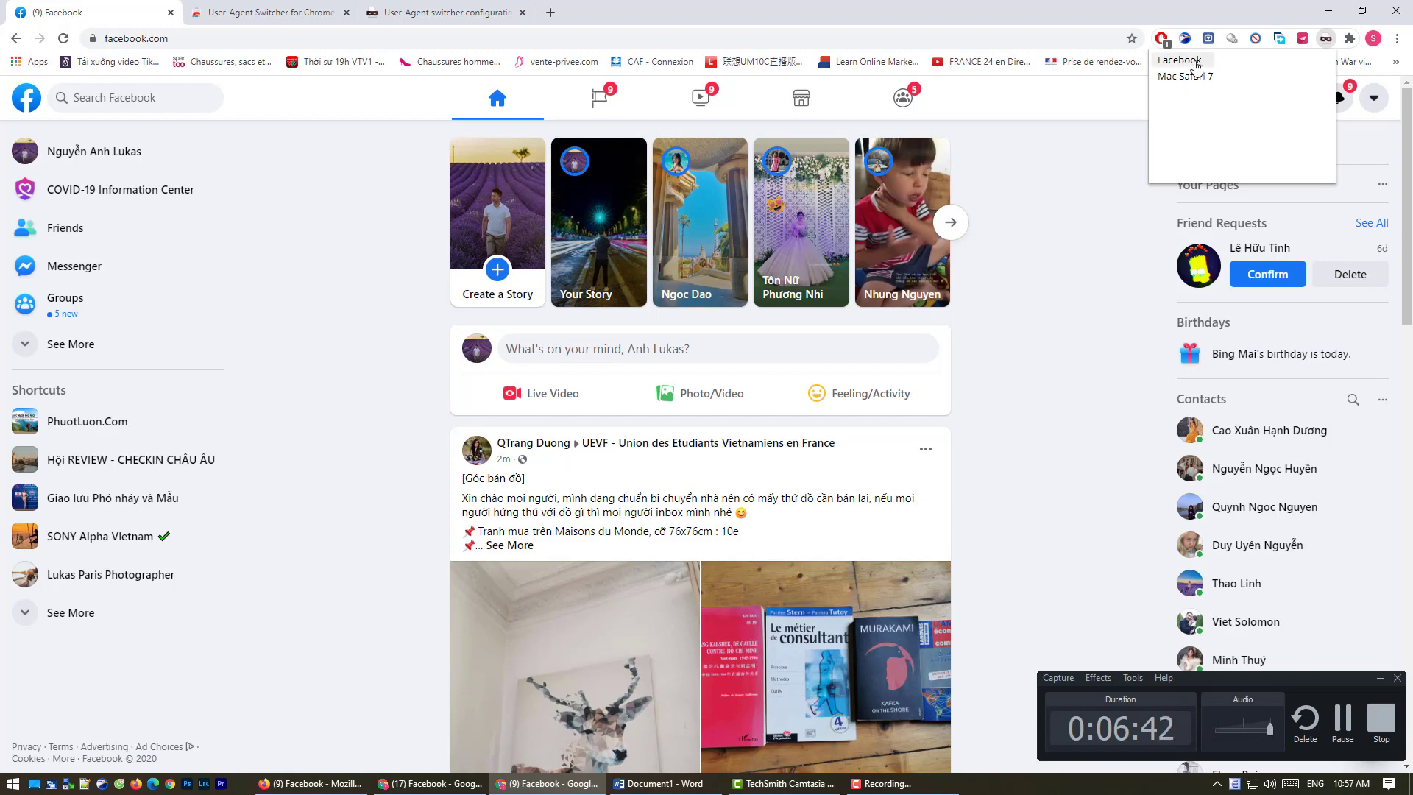
left_click(1196, 65)
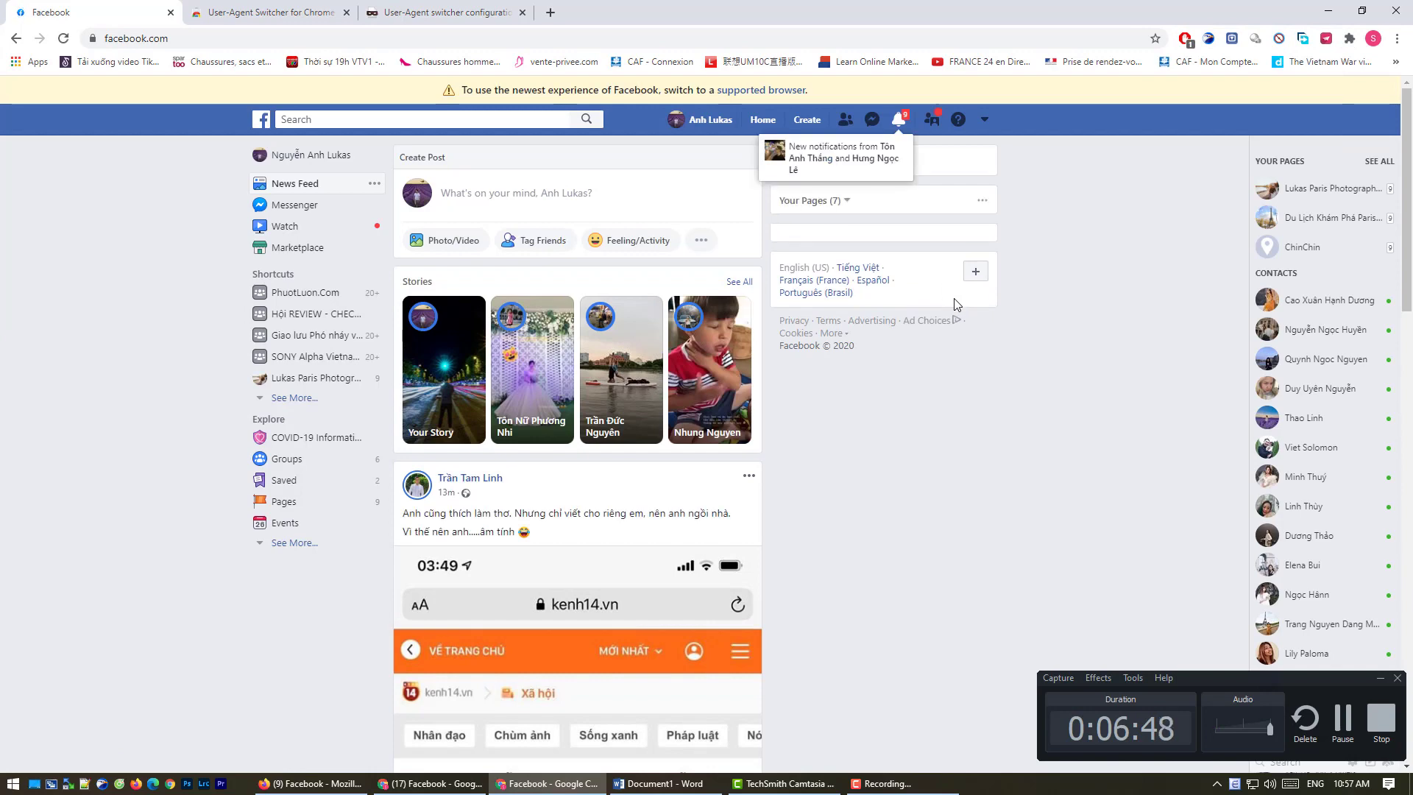
scroll(1080, 397, "down", 8)
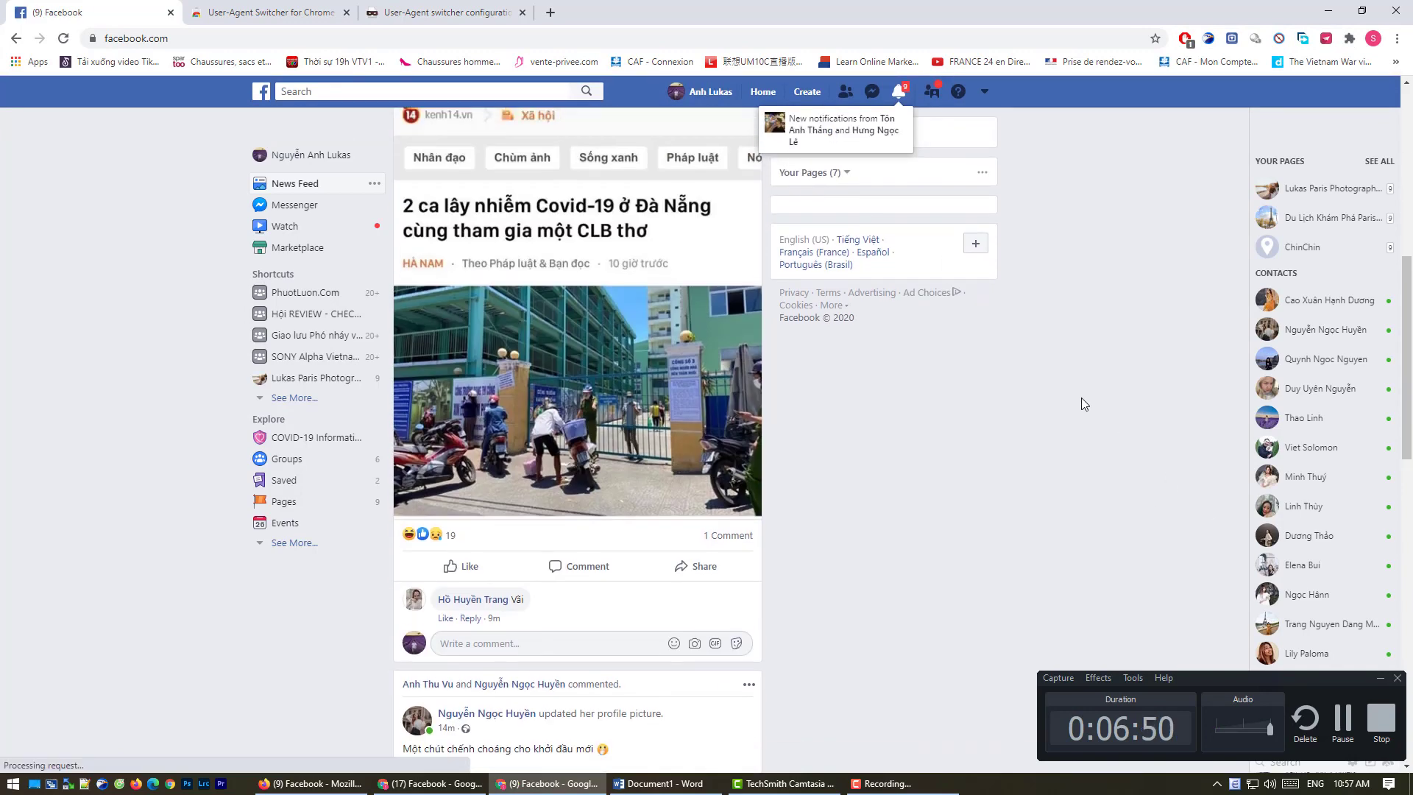
scroll(1080, 397, "up", 8)
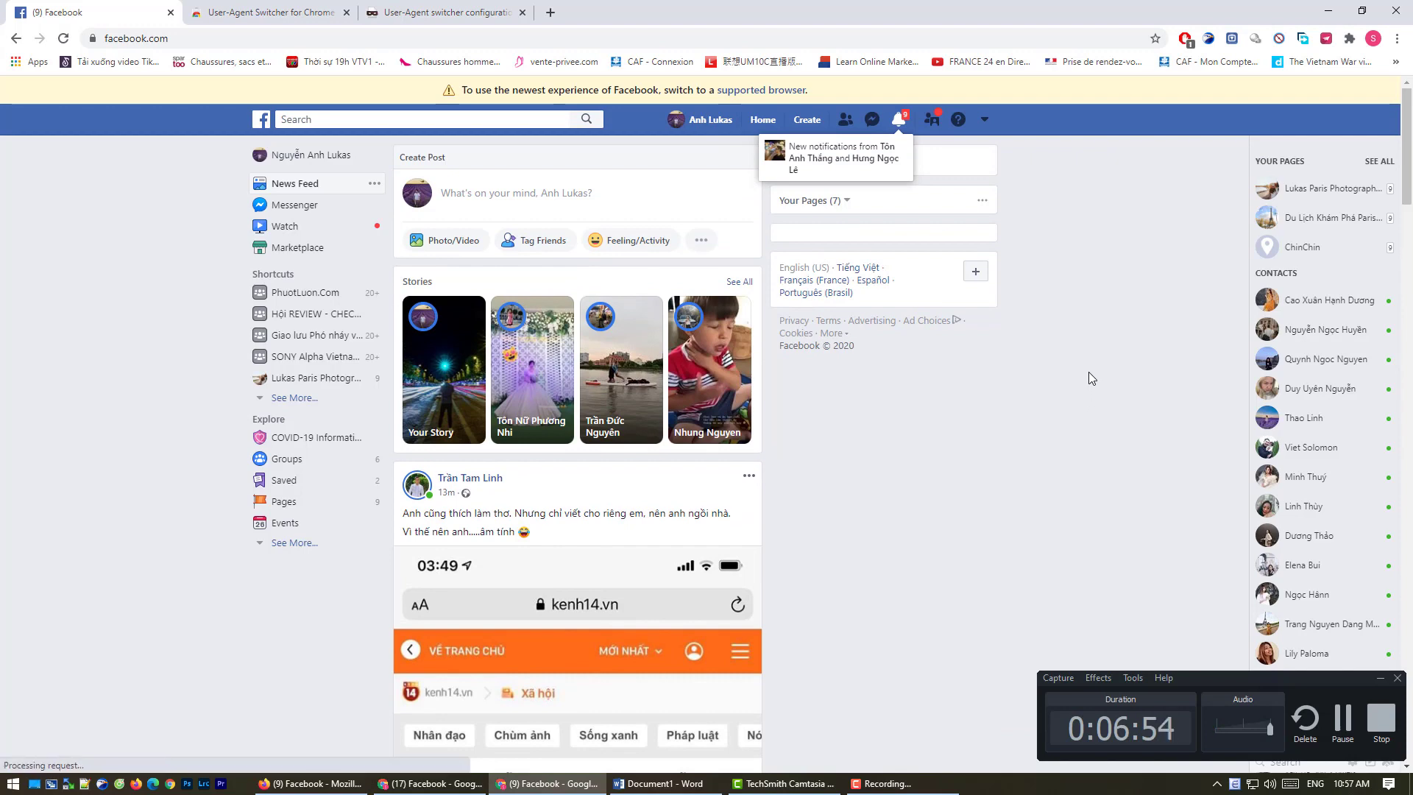
scroll(1088, 372, "down", 8)
scroll(1088, 372, "up", 6)
scroll(1088, 369, "up", 2)
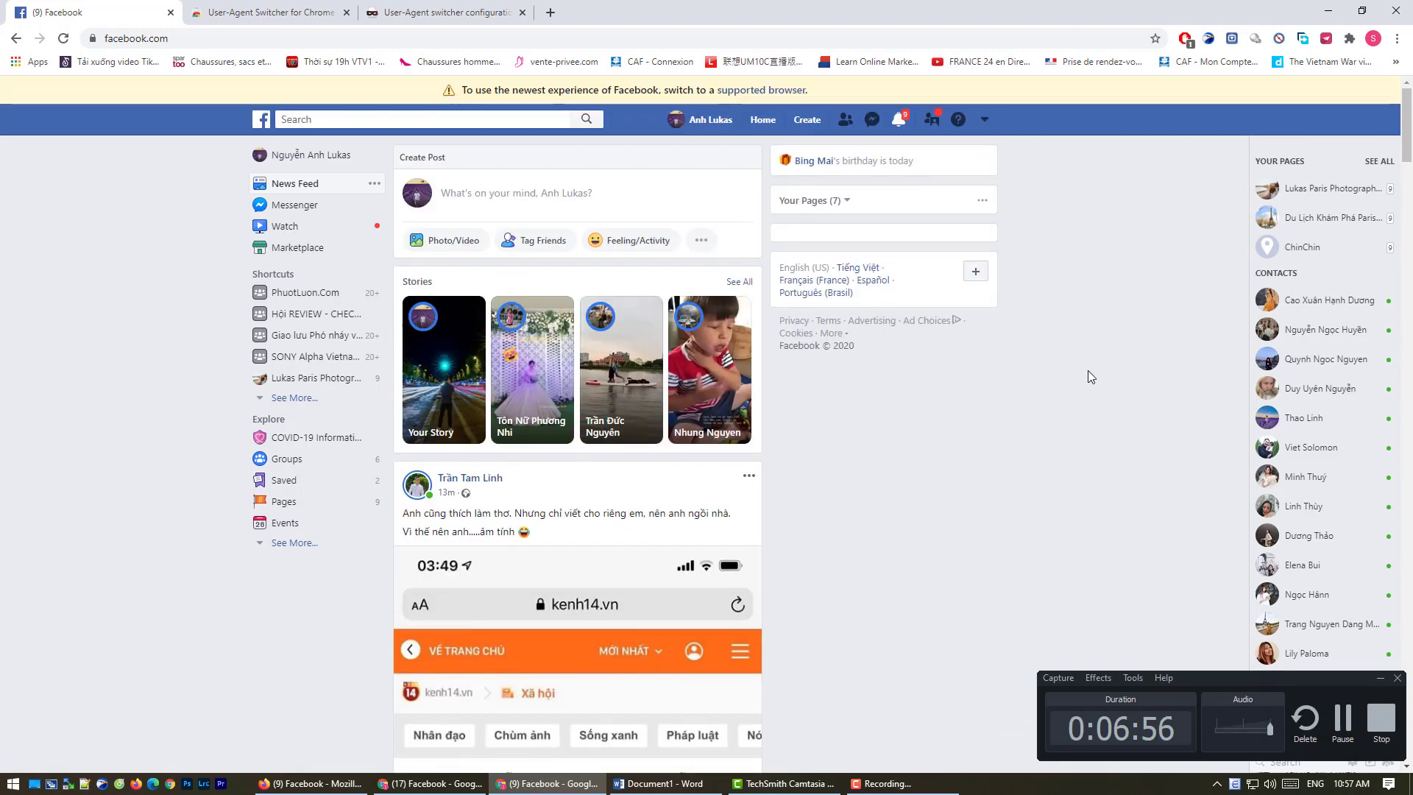